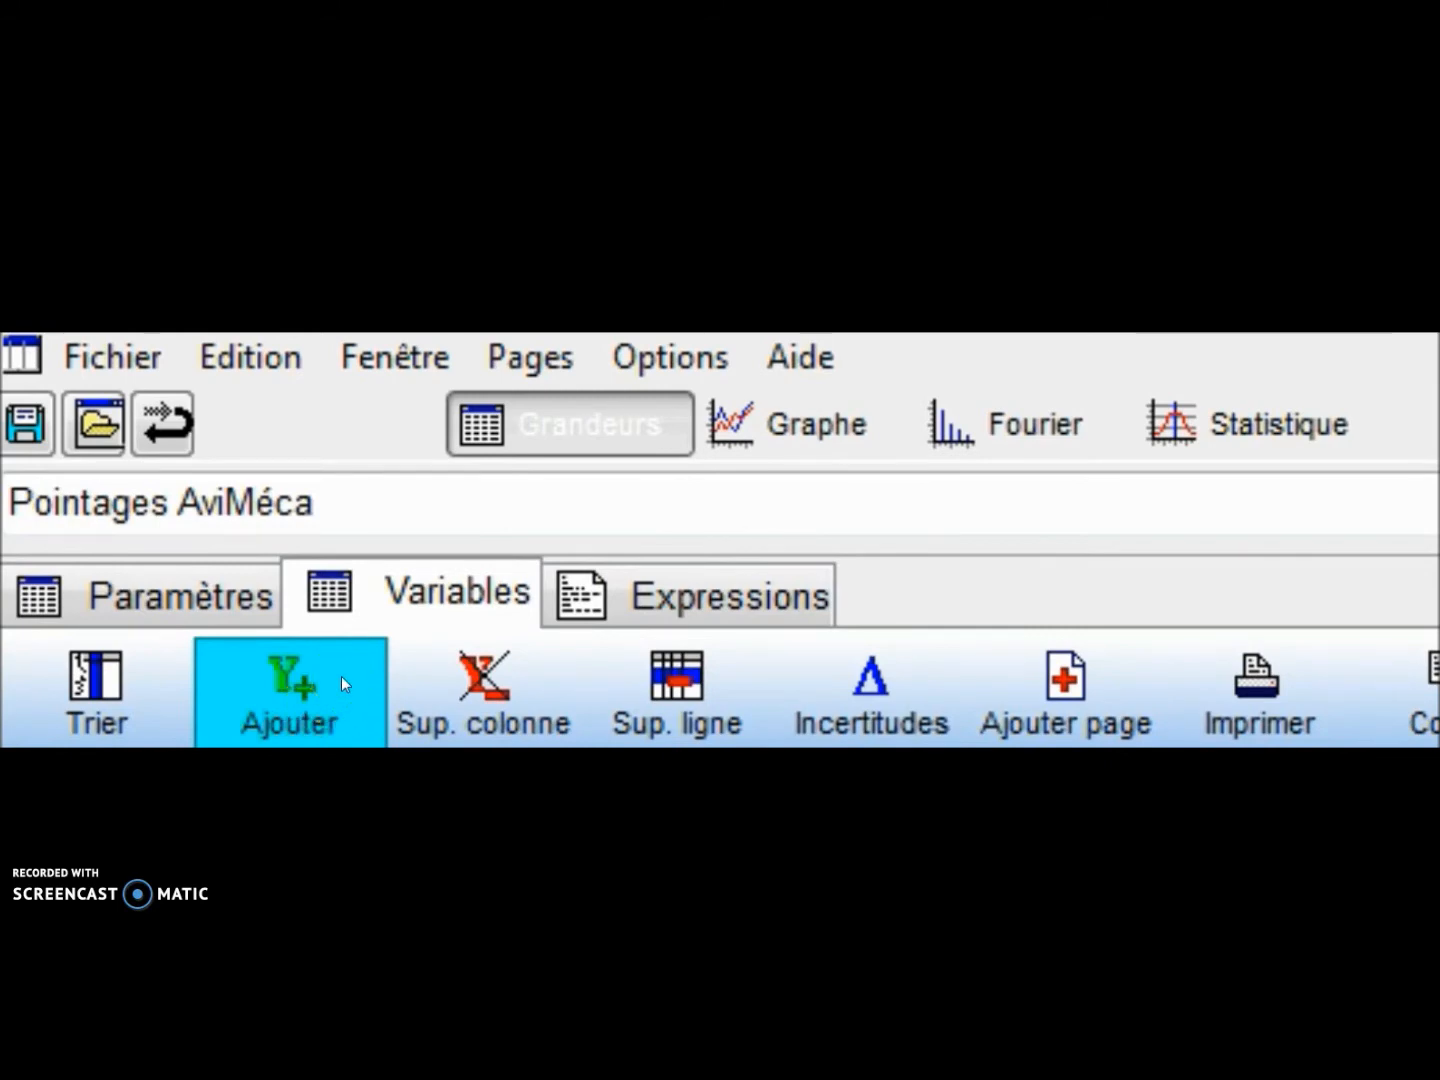
Step: Start a new derivative quantity in the variables table with symbol Vy and unit m/s
left_click(301, 677)
left_click(302, 689)
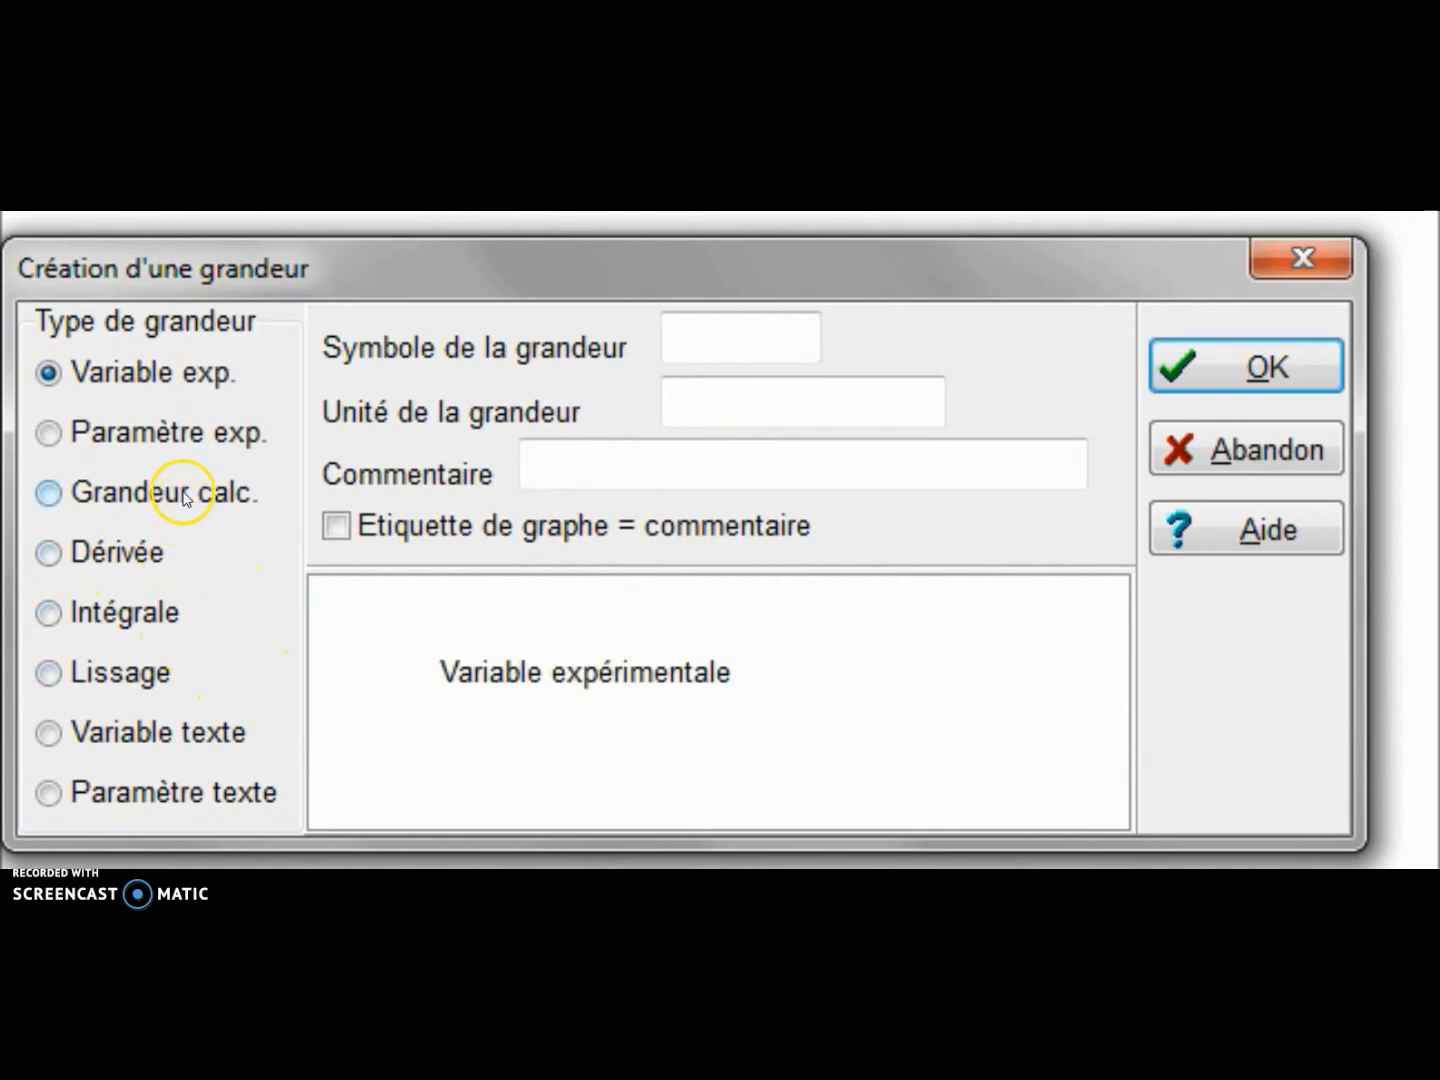
left_click(115, 555)
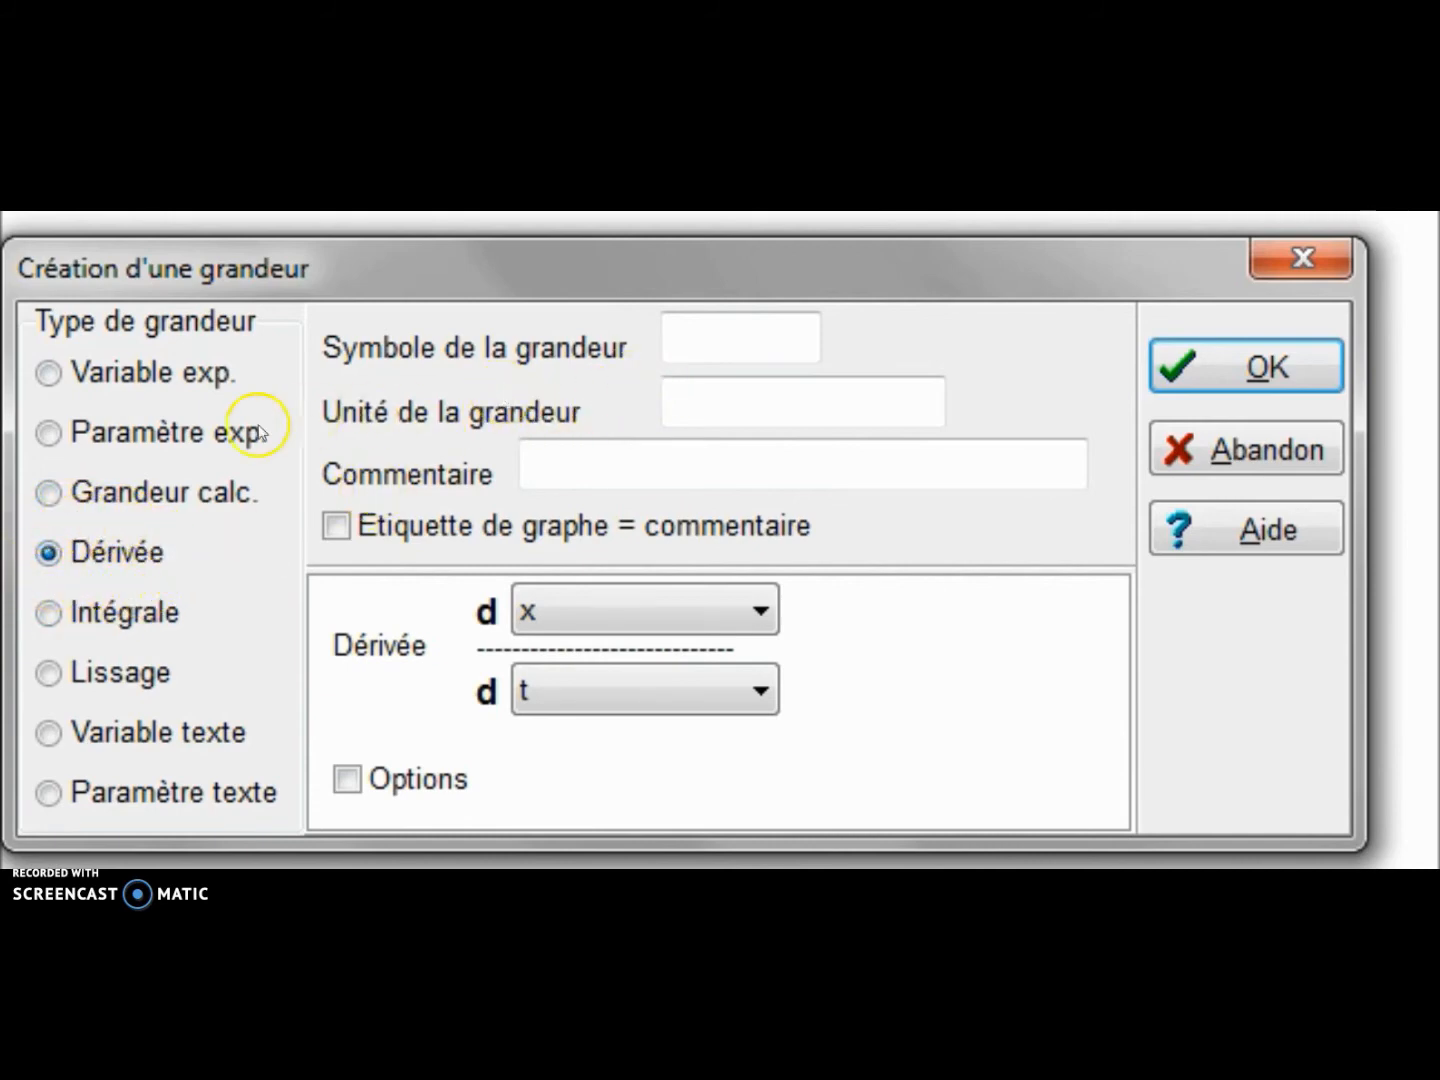
left_click(712, 338)
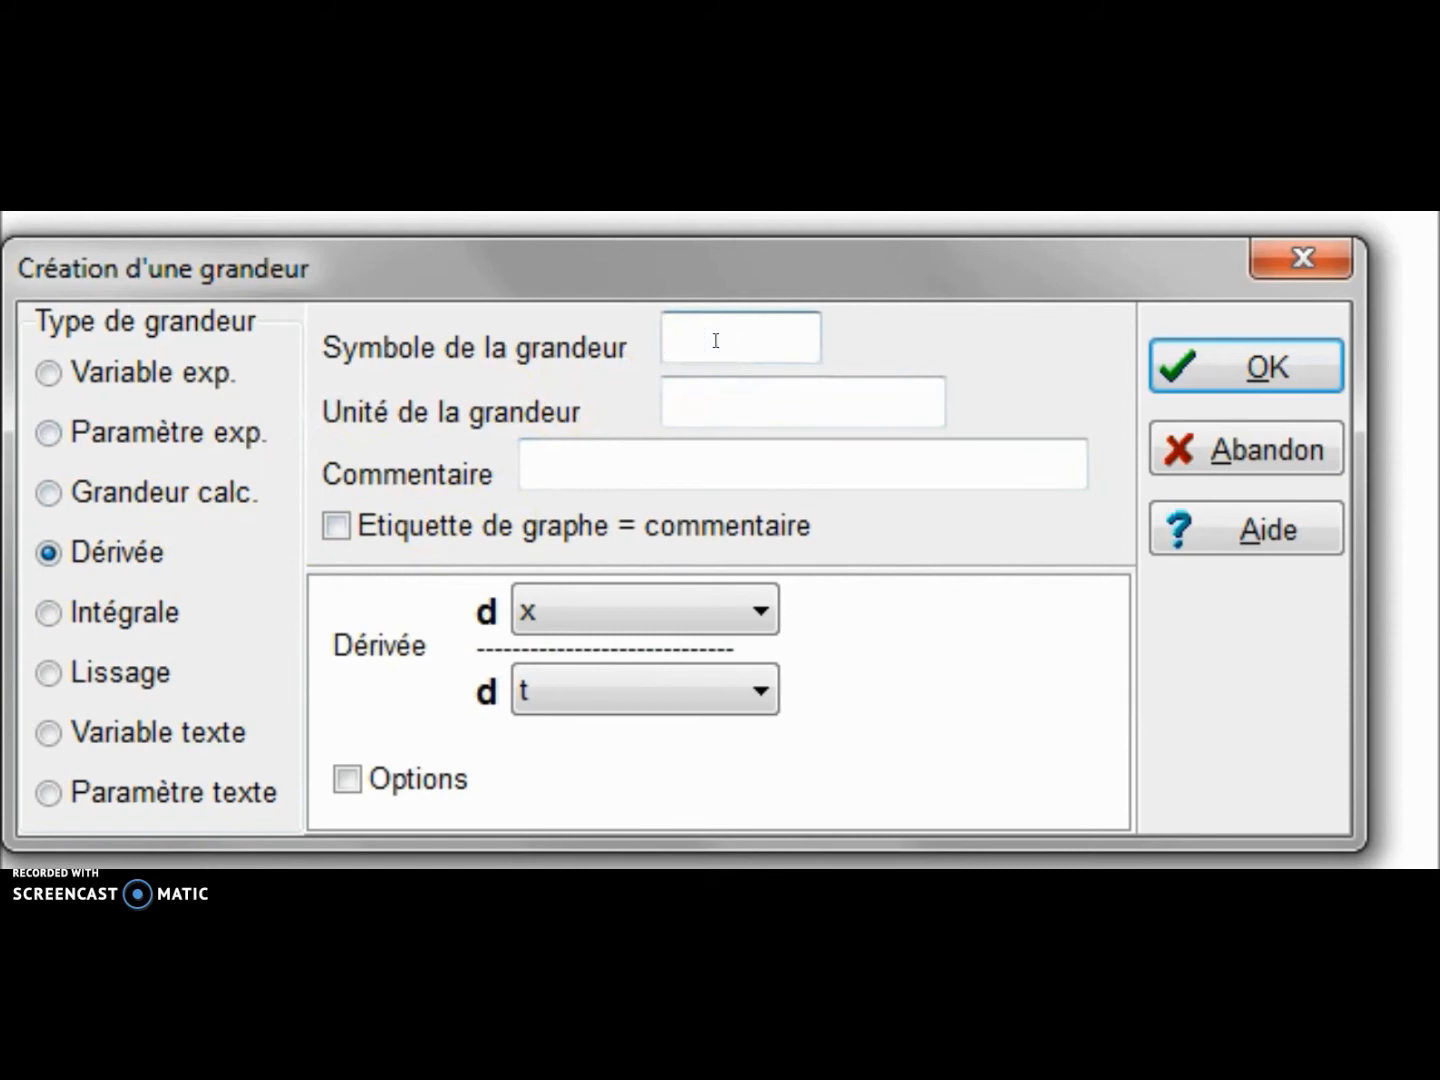
type("Vy")
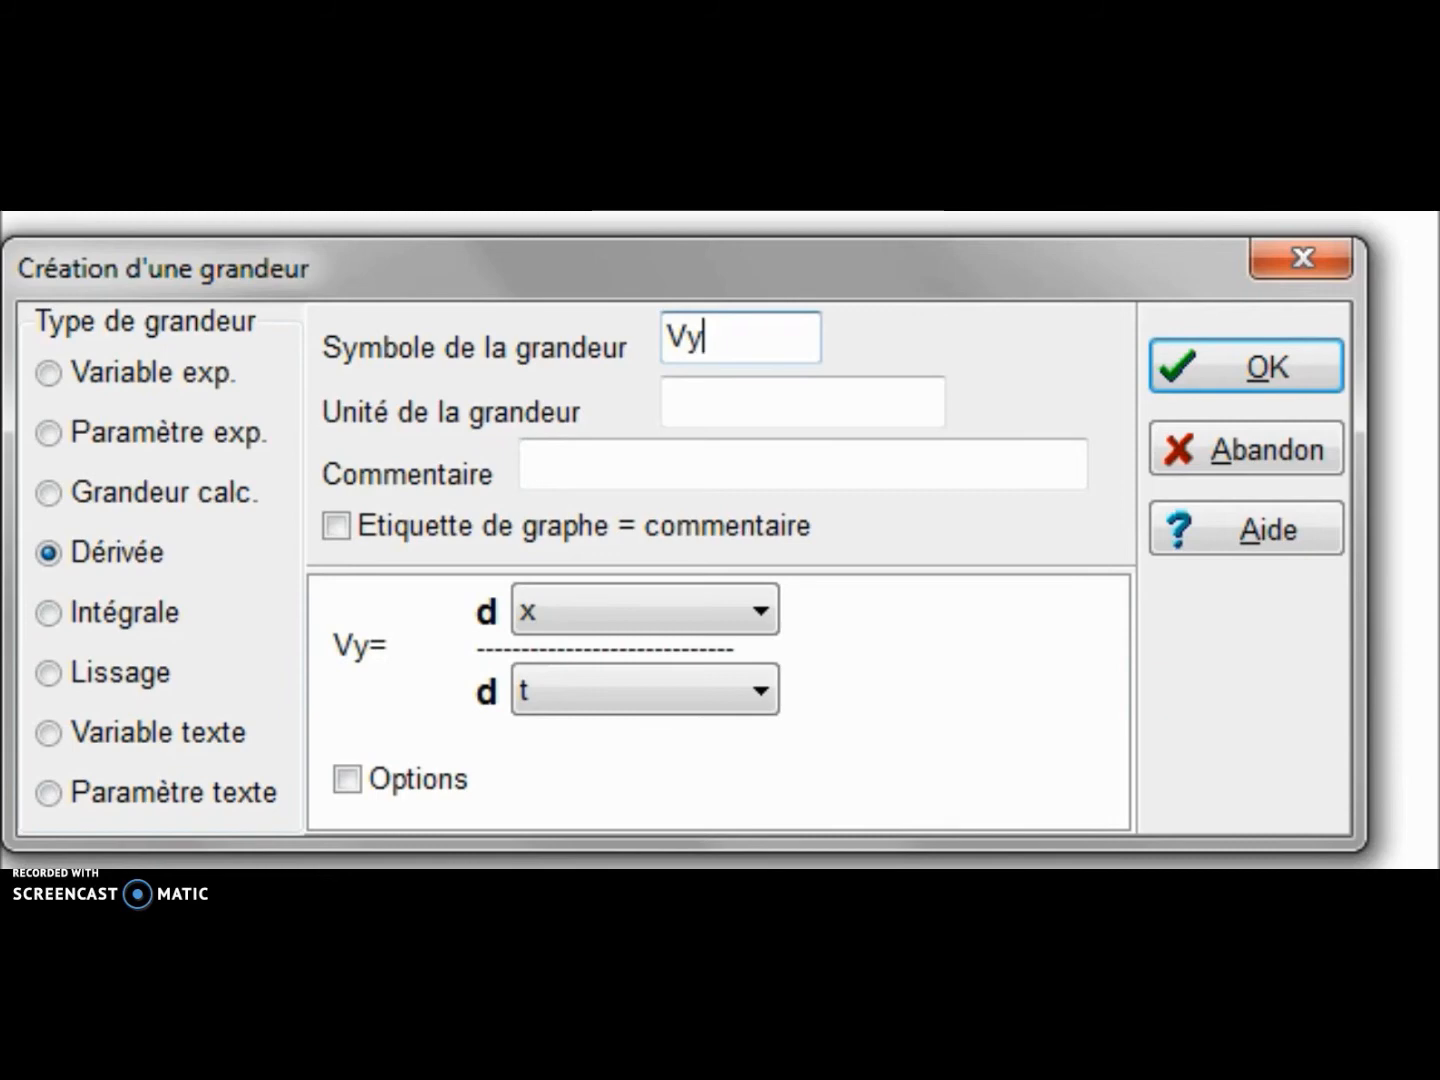
left_click(742, 413)
type("m")
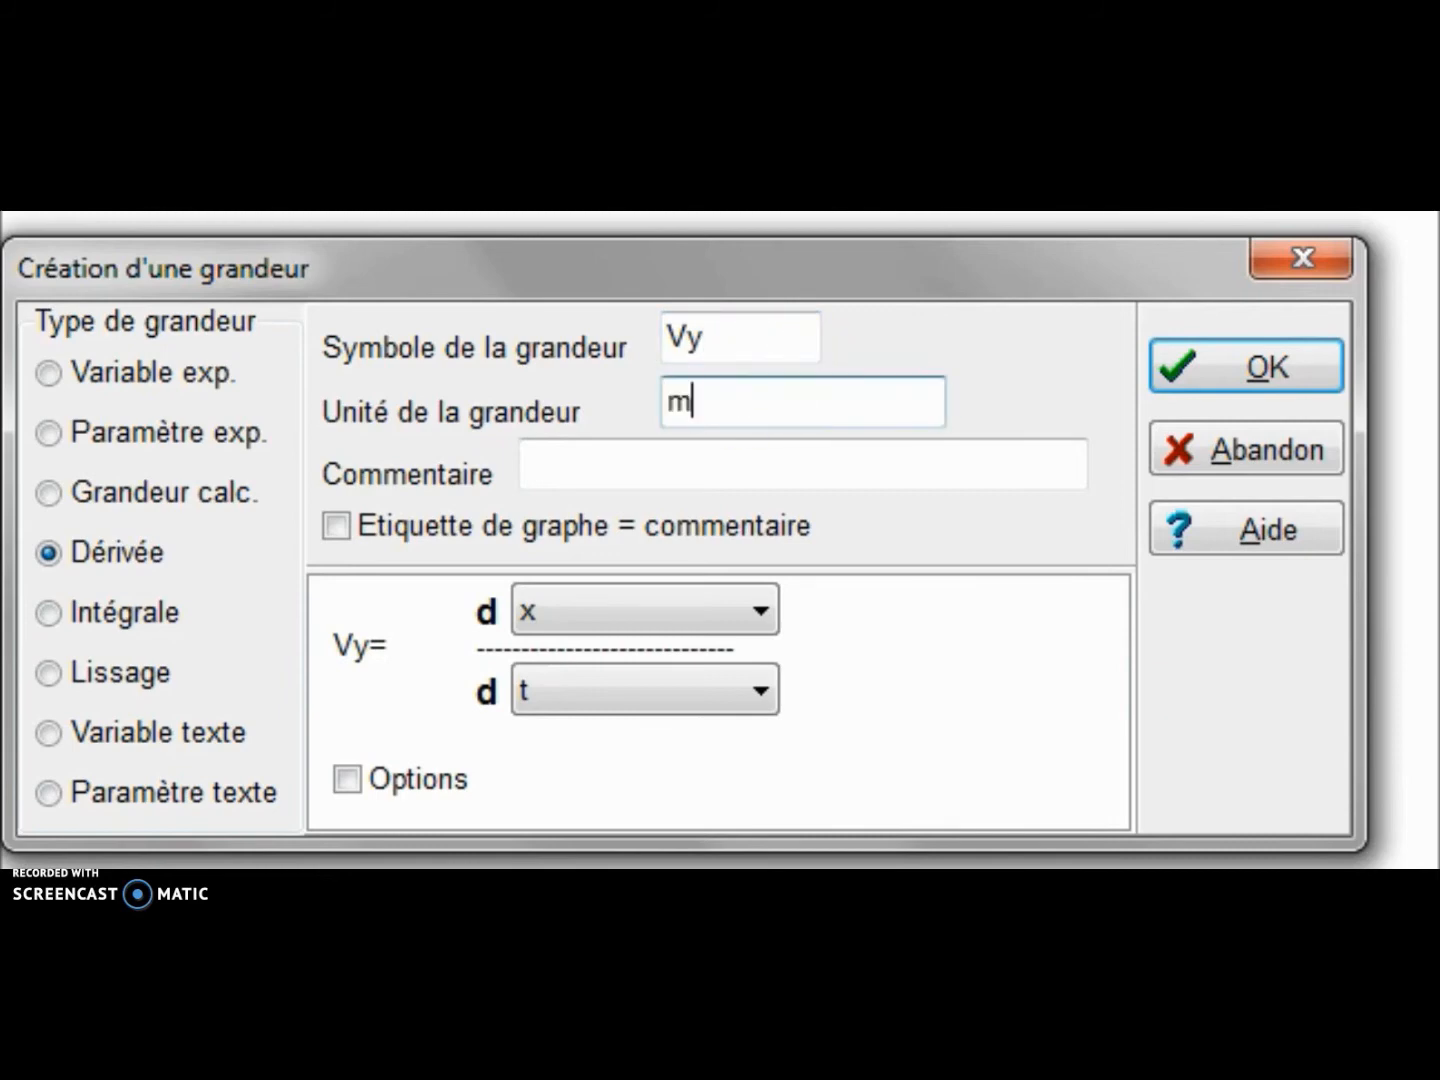
type("/s")
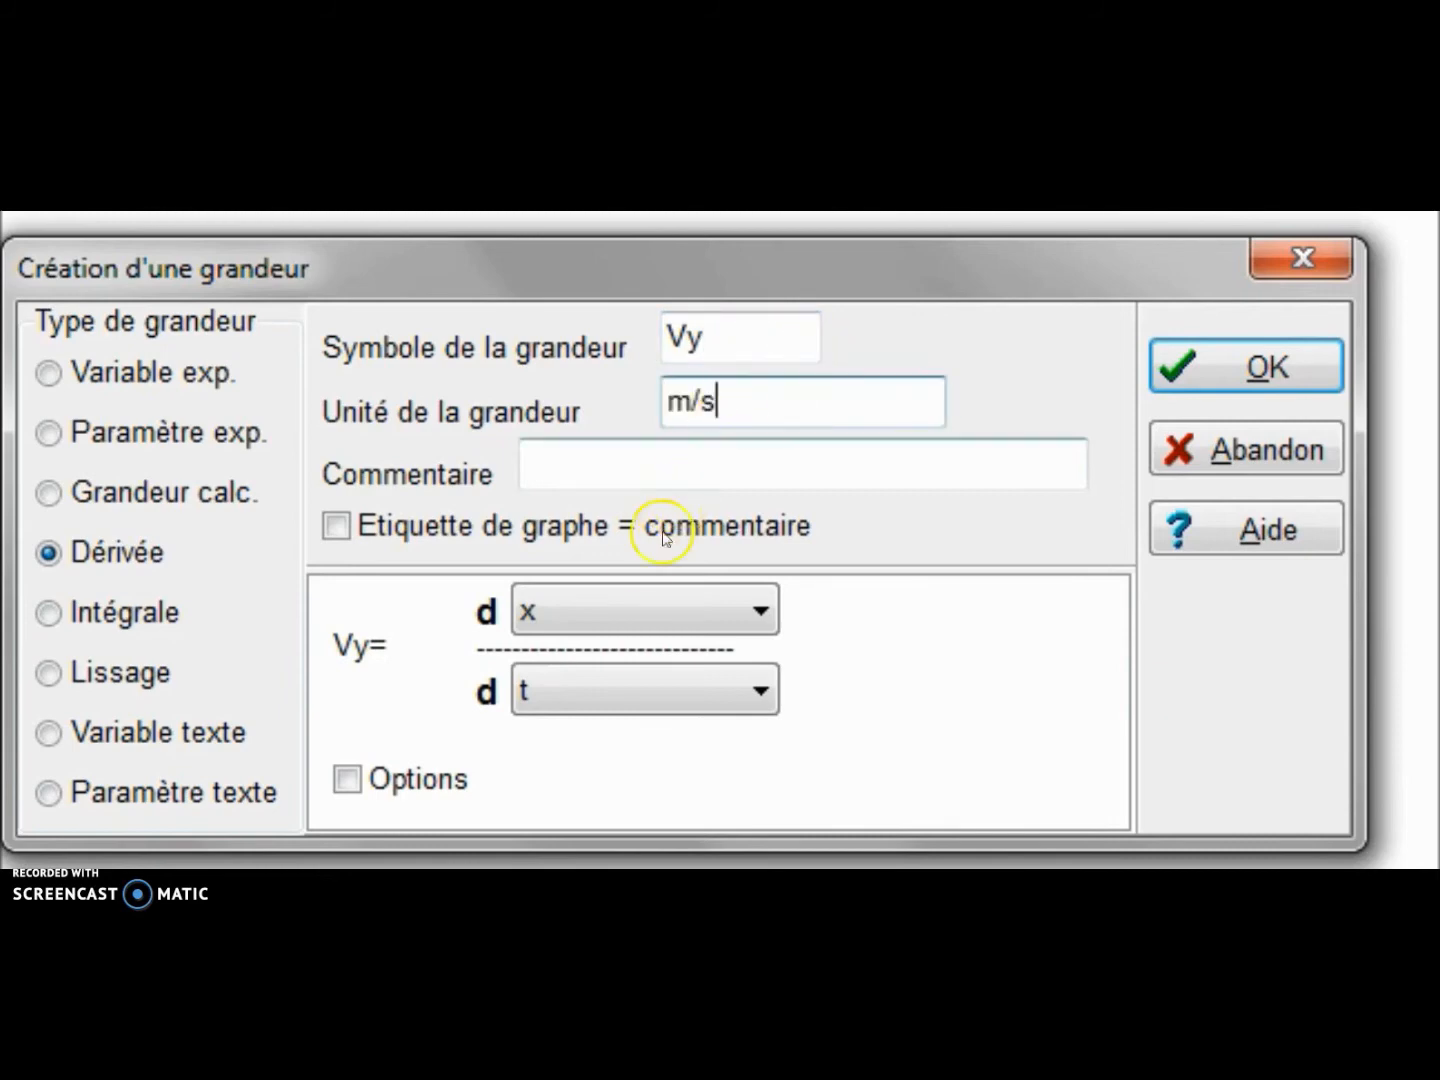
Step: Define Vy as the derivative of y with respect to t and create the quantity
left_click(761, 610)
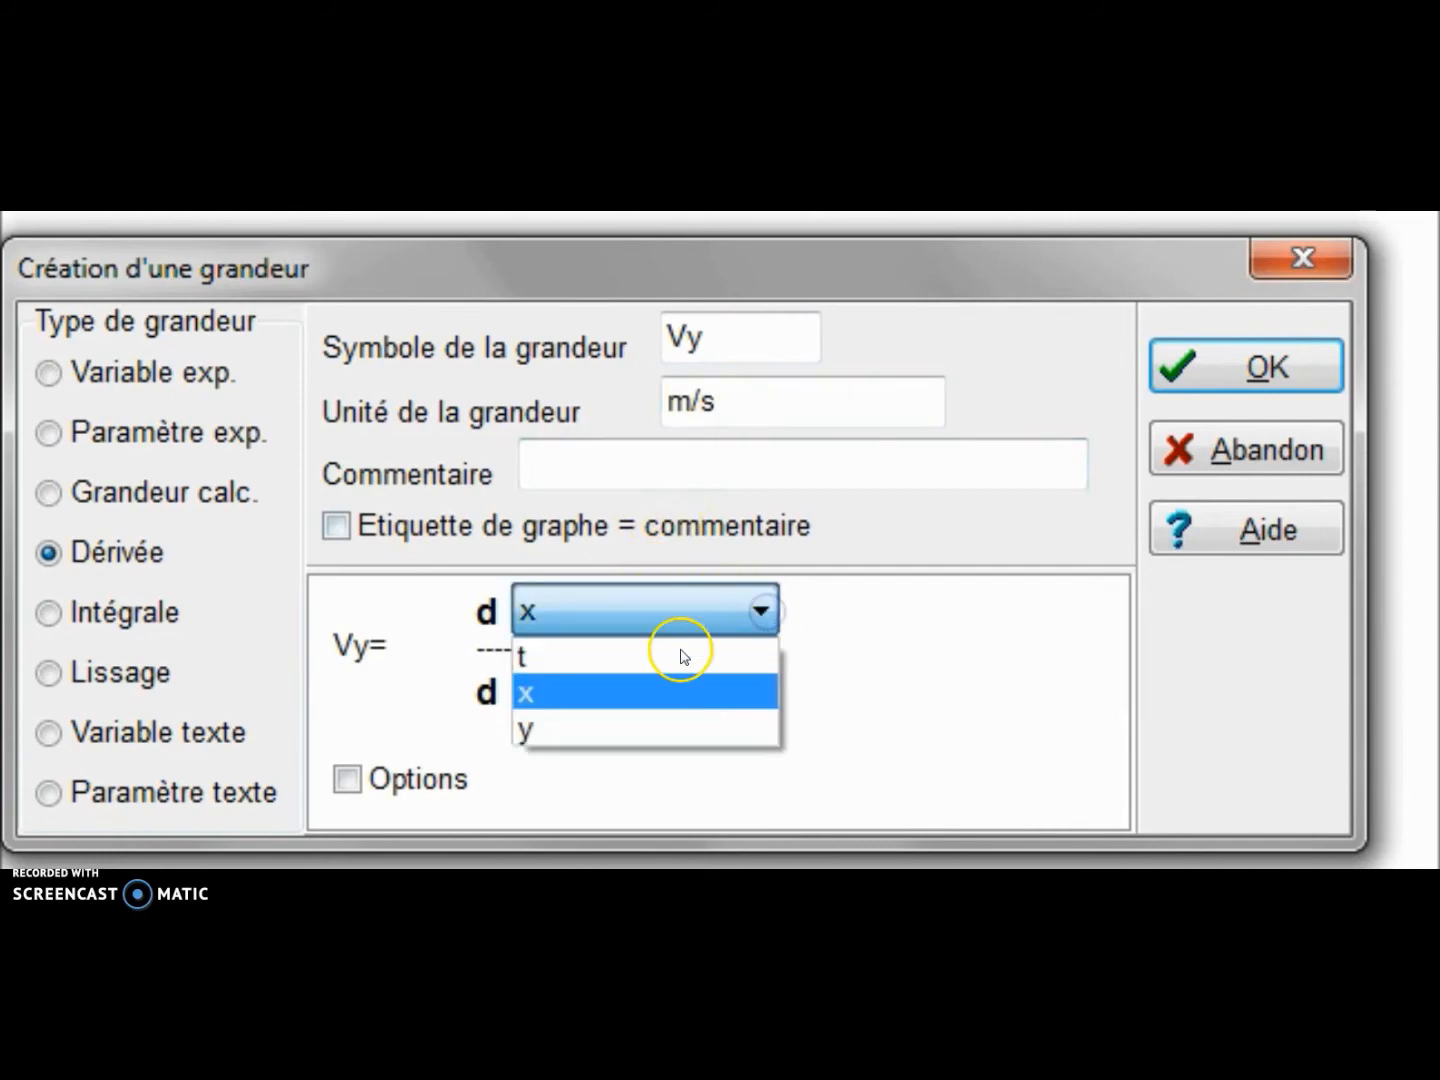
left_click(669, 727)
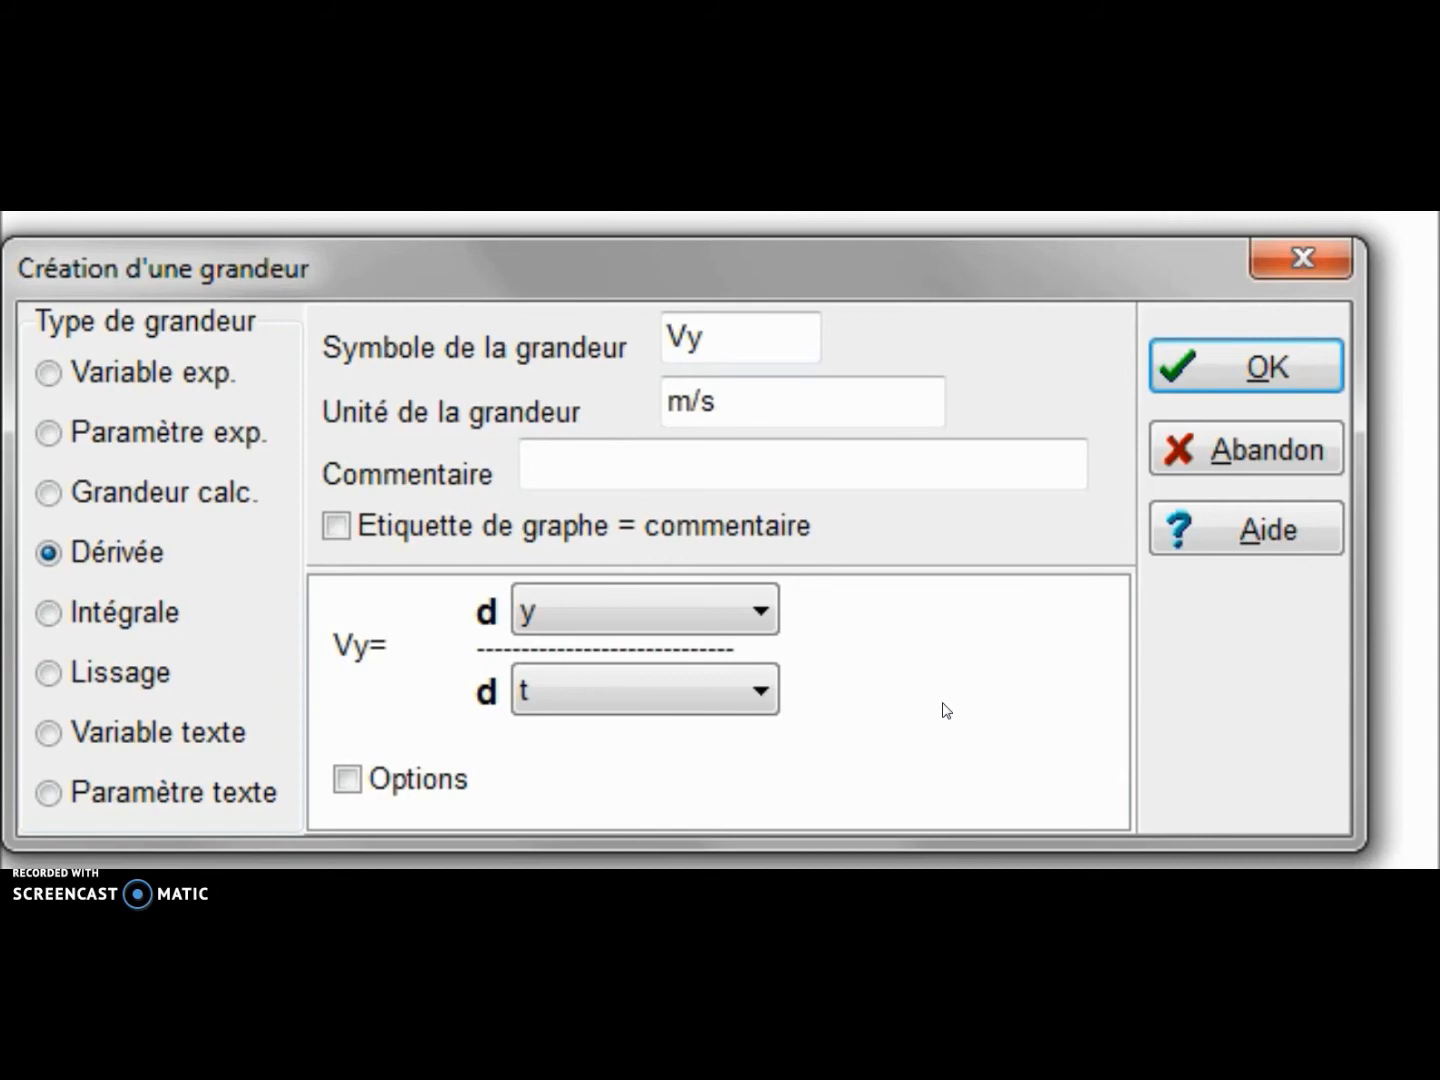
left_click(1240, 366)
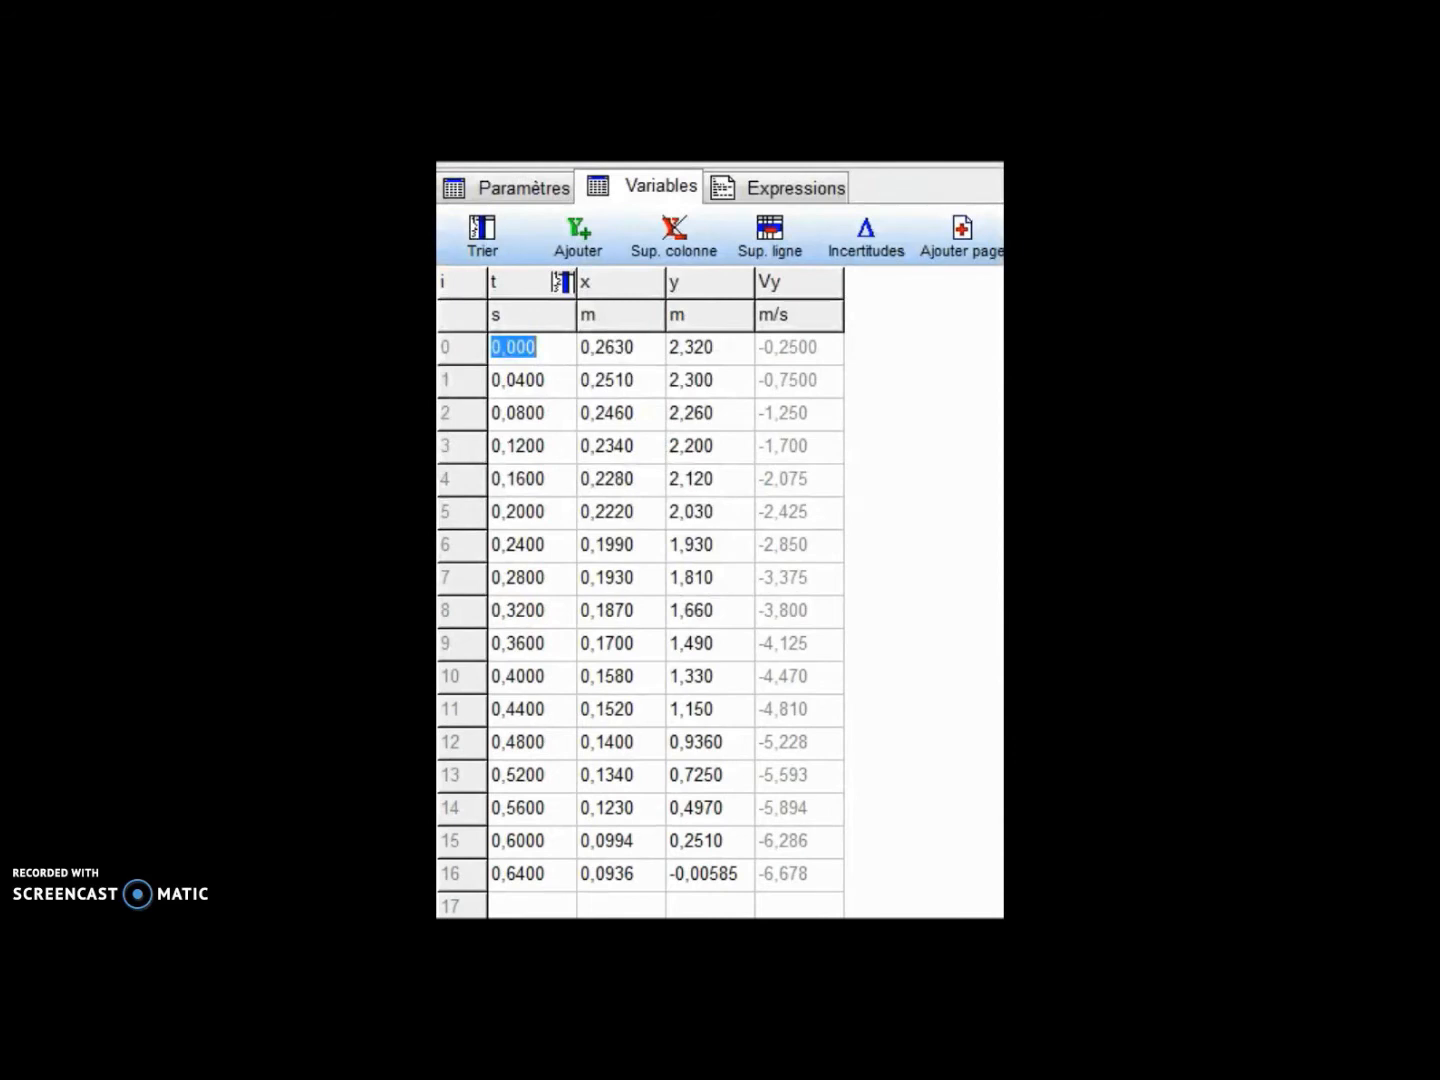
Step: Start a new calculated quantity with symbol Ec and unit J
left_click(599, 238)
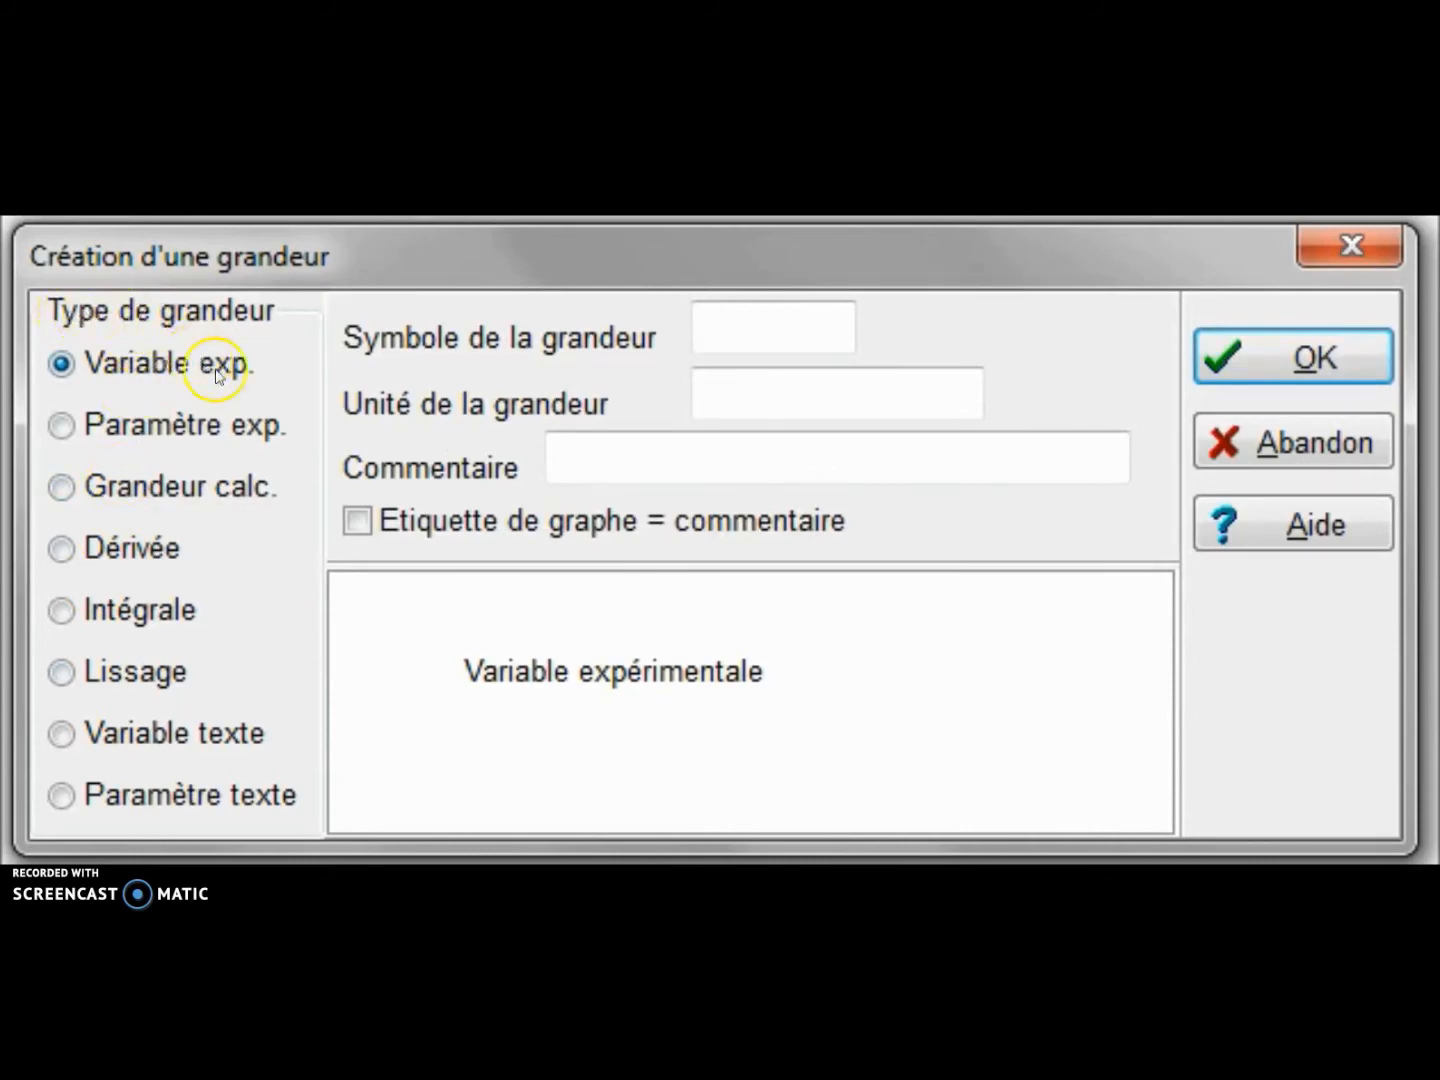
left_click(170, 488)
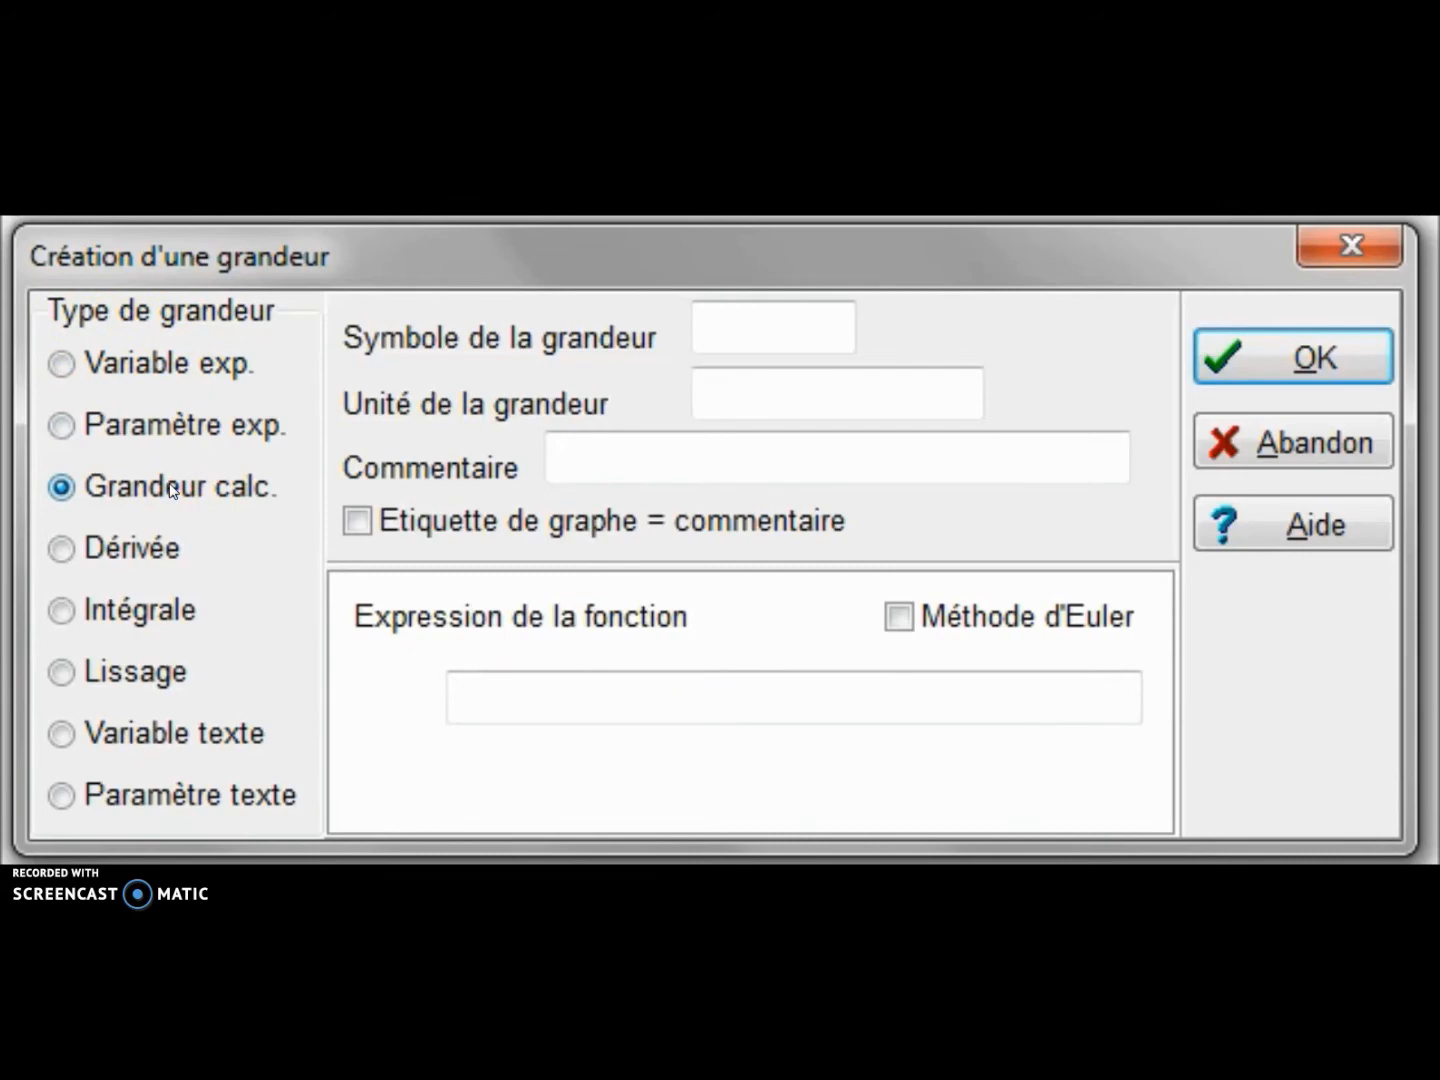
left_click(743, 331)
type("Ec")
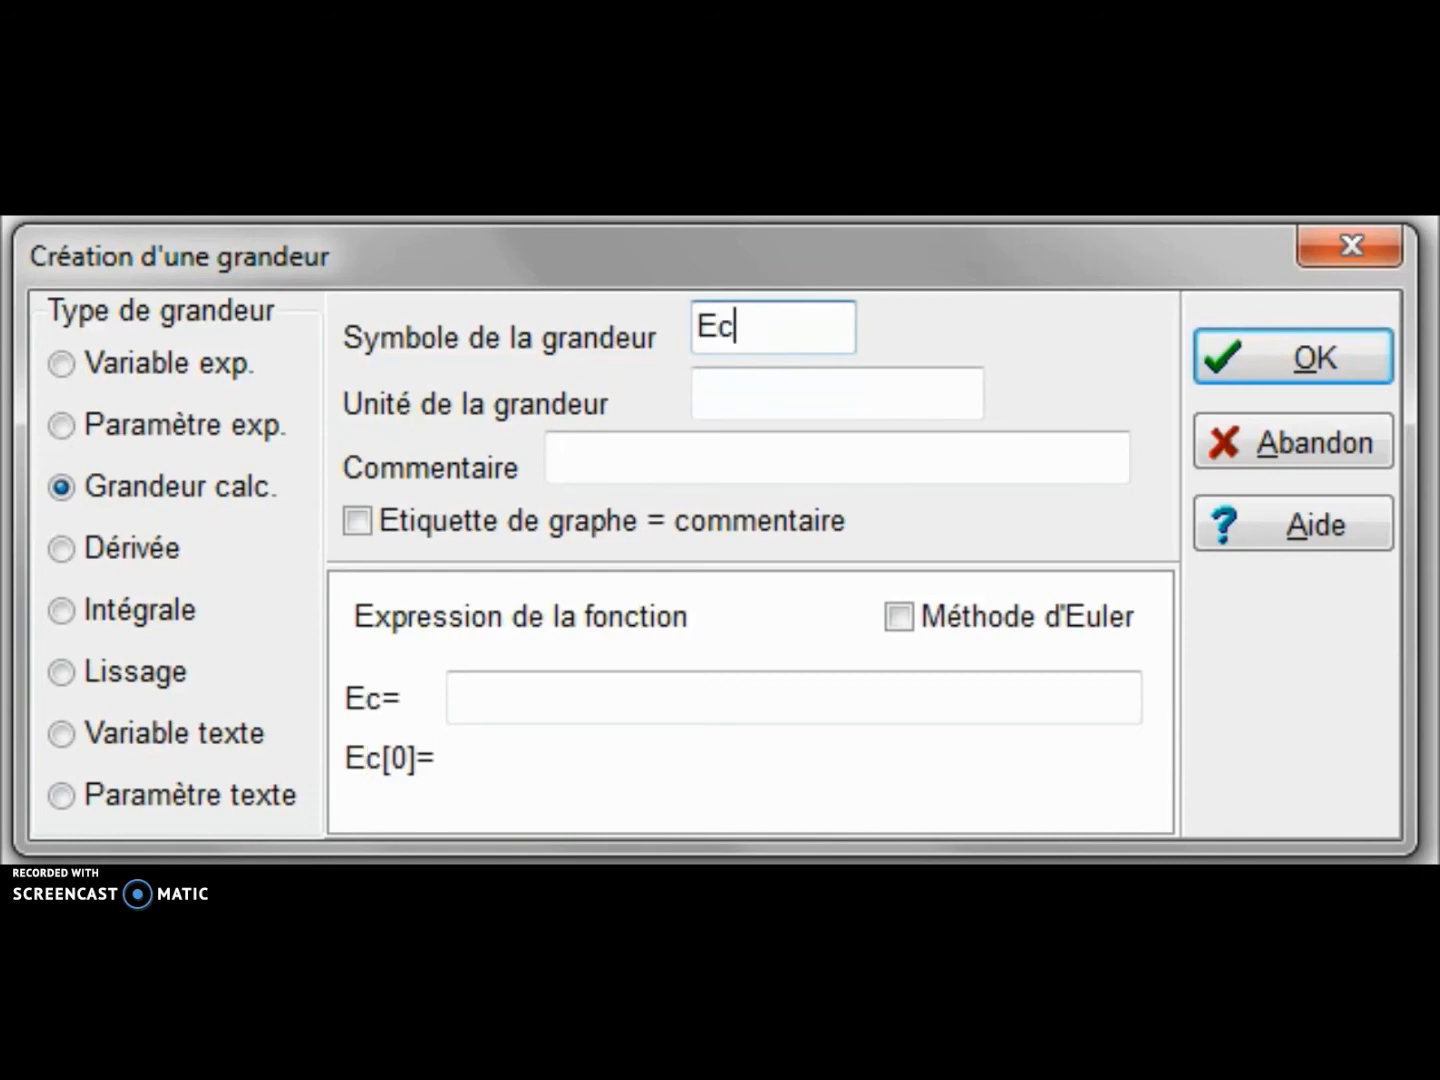
left_click(756, 386)
type("J")
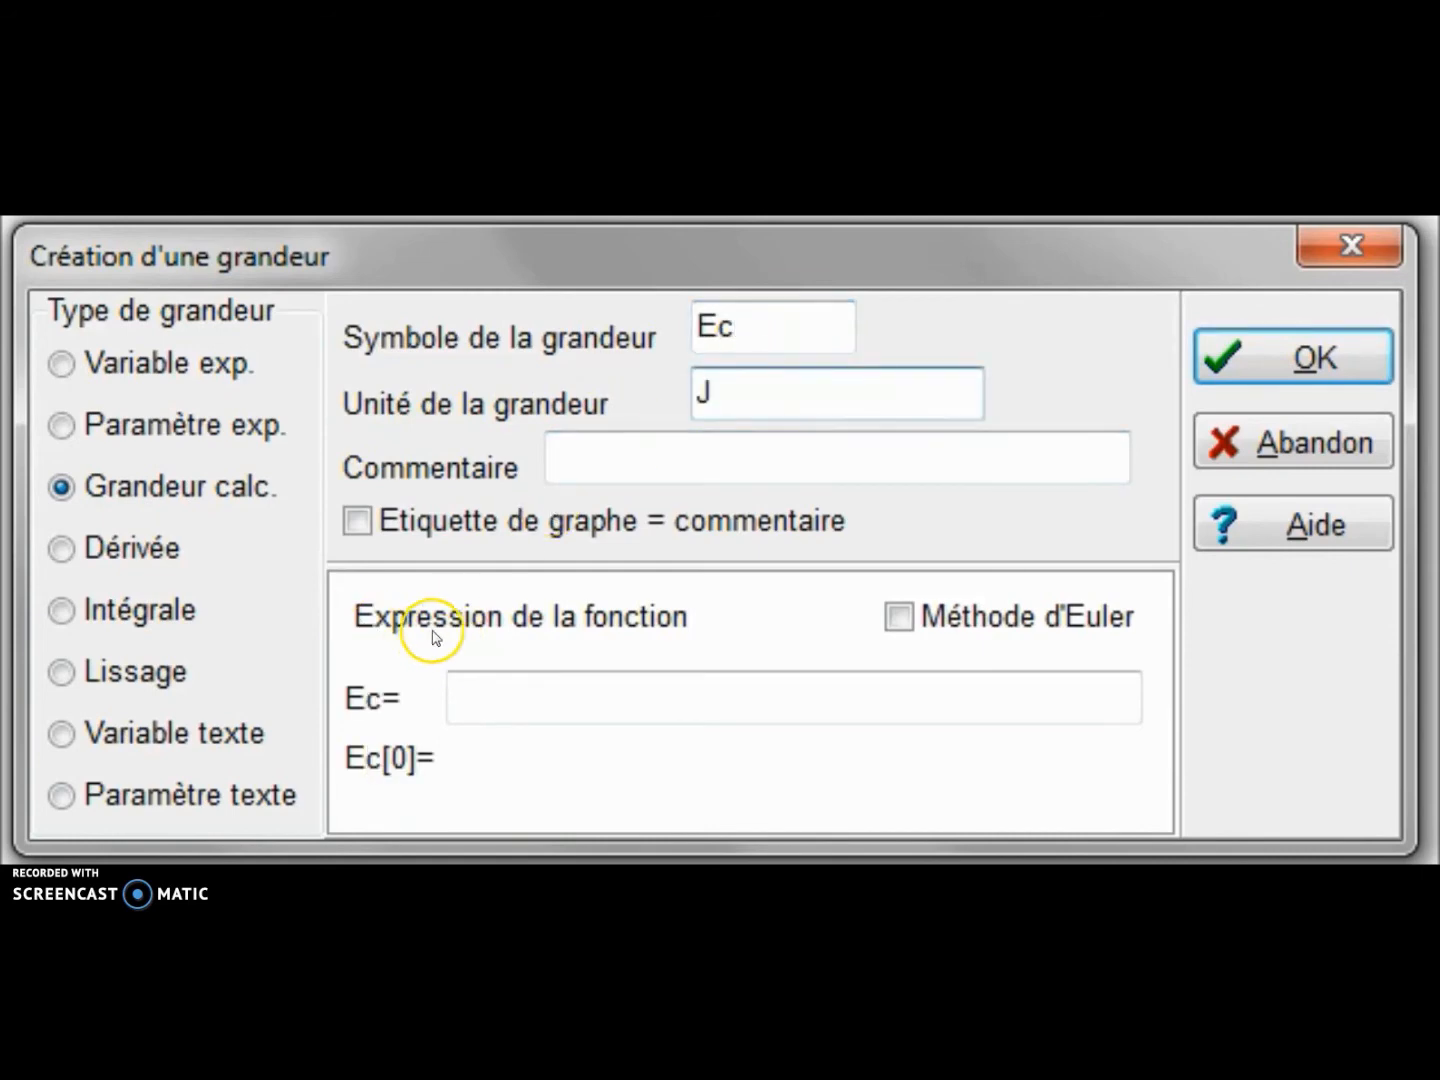
Step: Enter the expression 0.5*0.047*Vy*Vy for Ec and create the quantity
left_click(564, 703)
type("0")
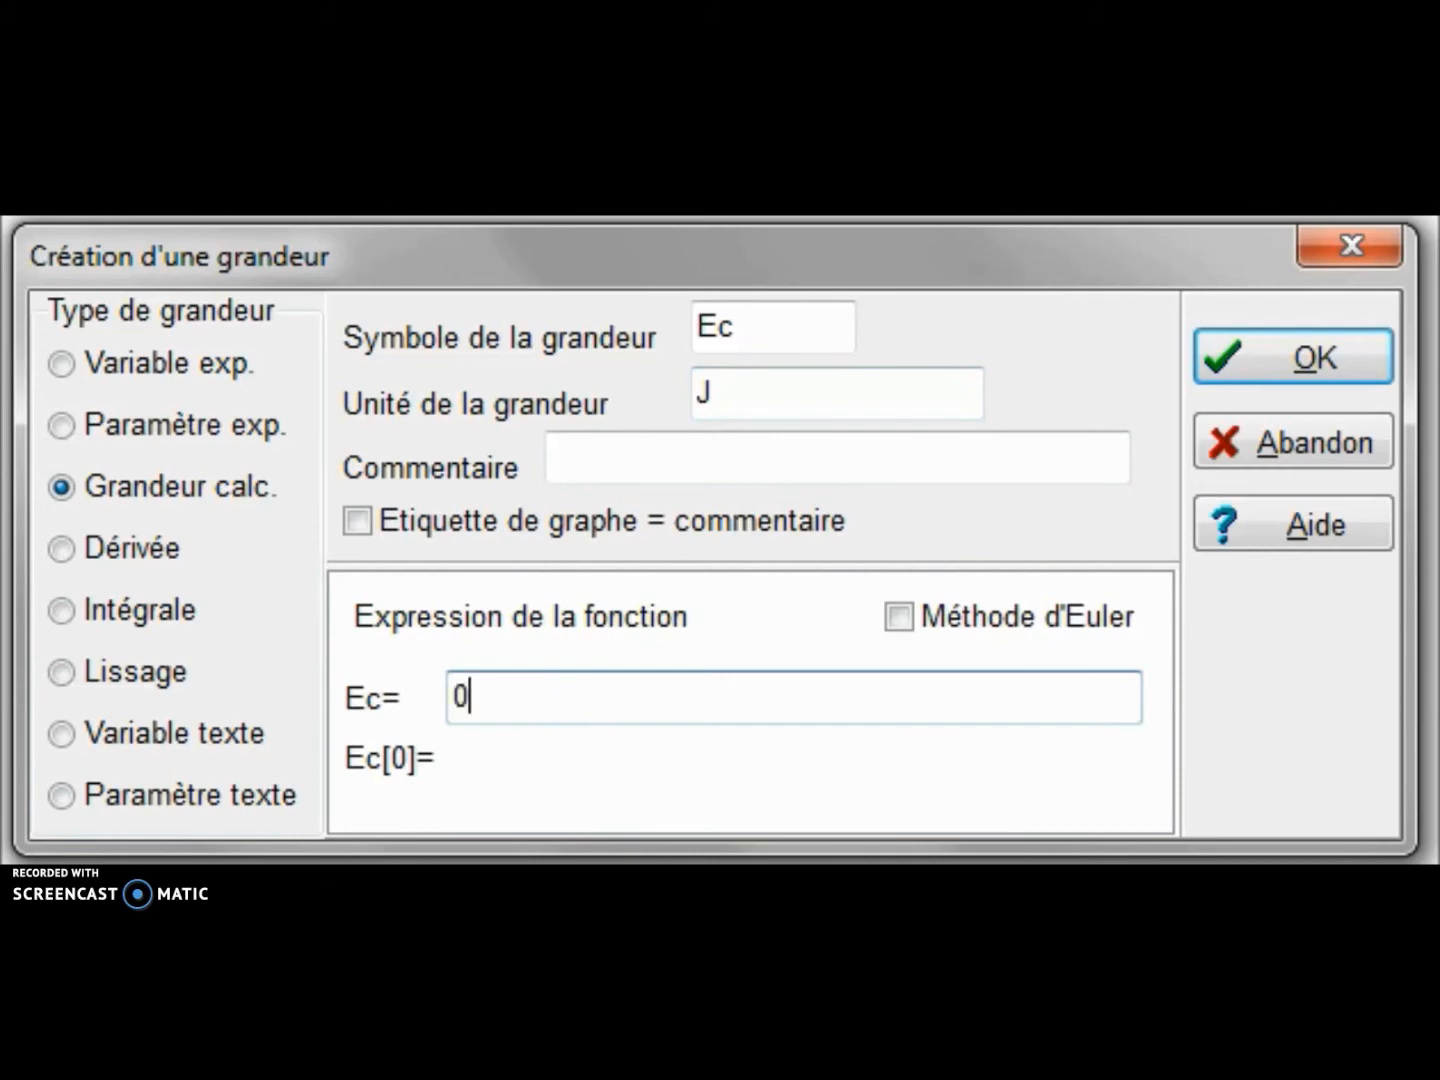
type(".5*0.047")
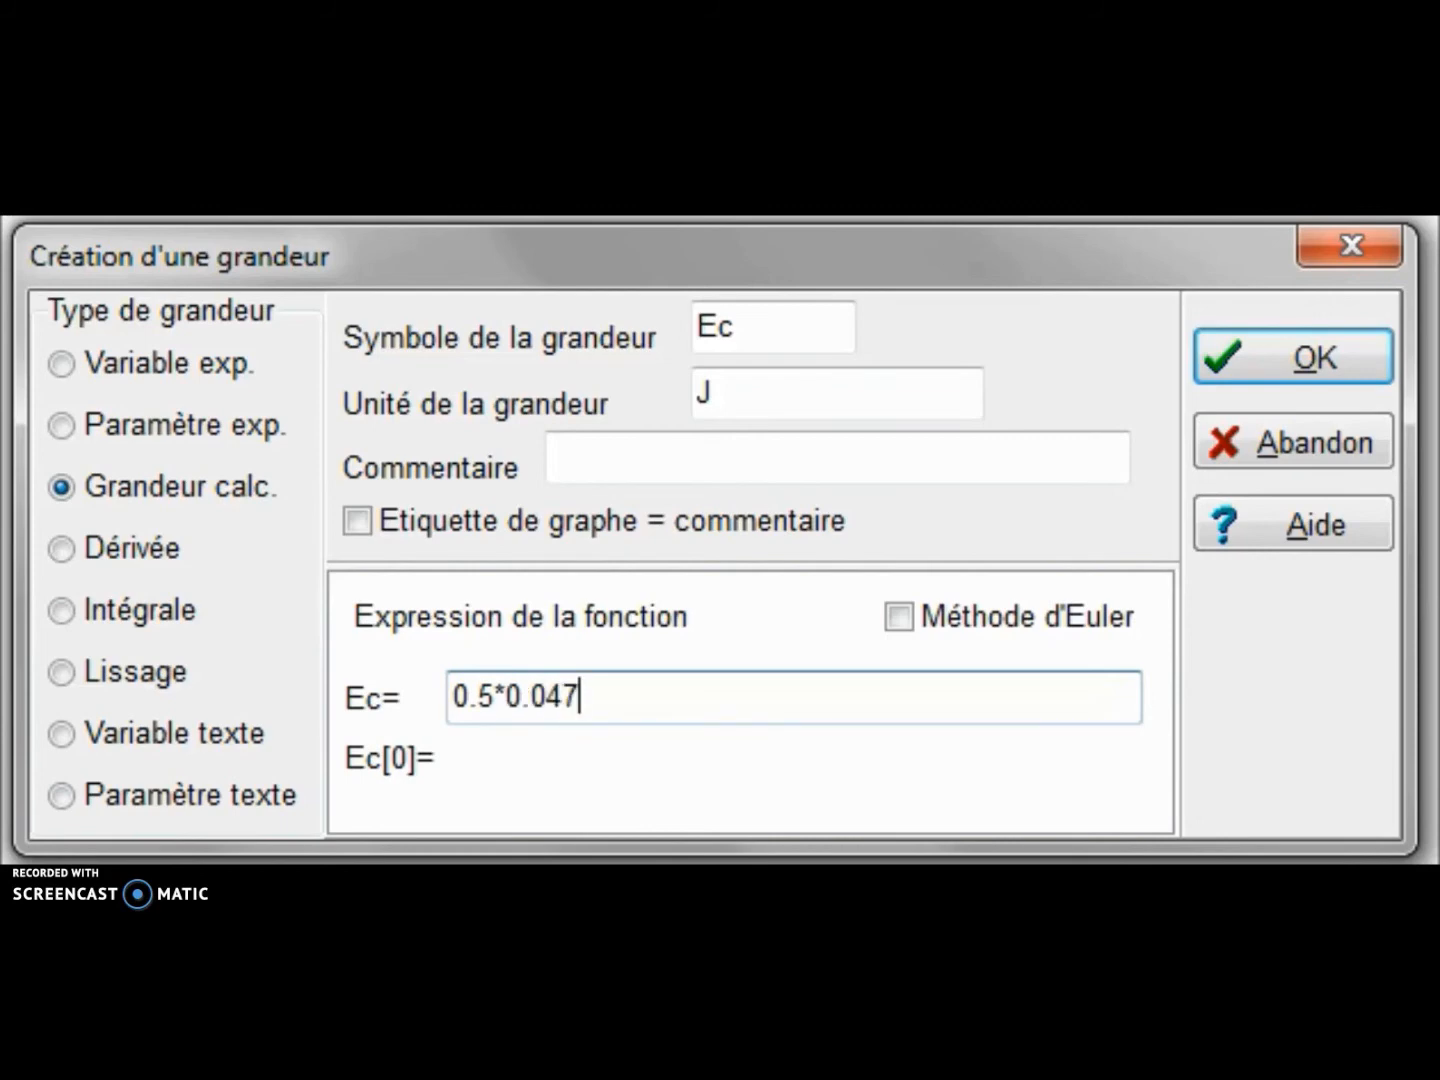
type("*Vy*Vy")
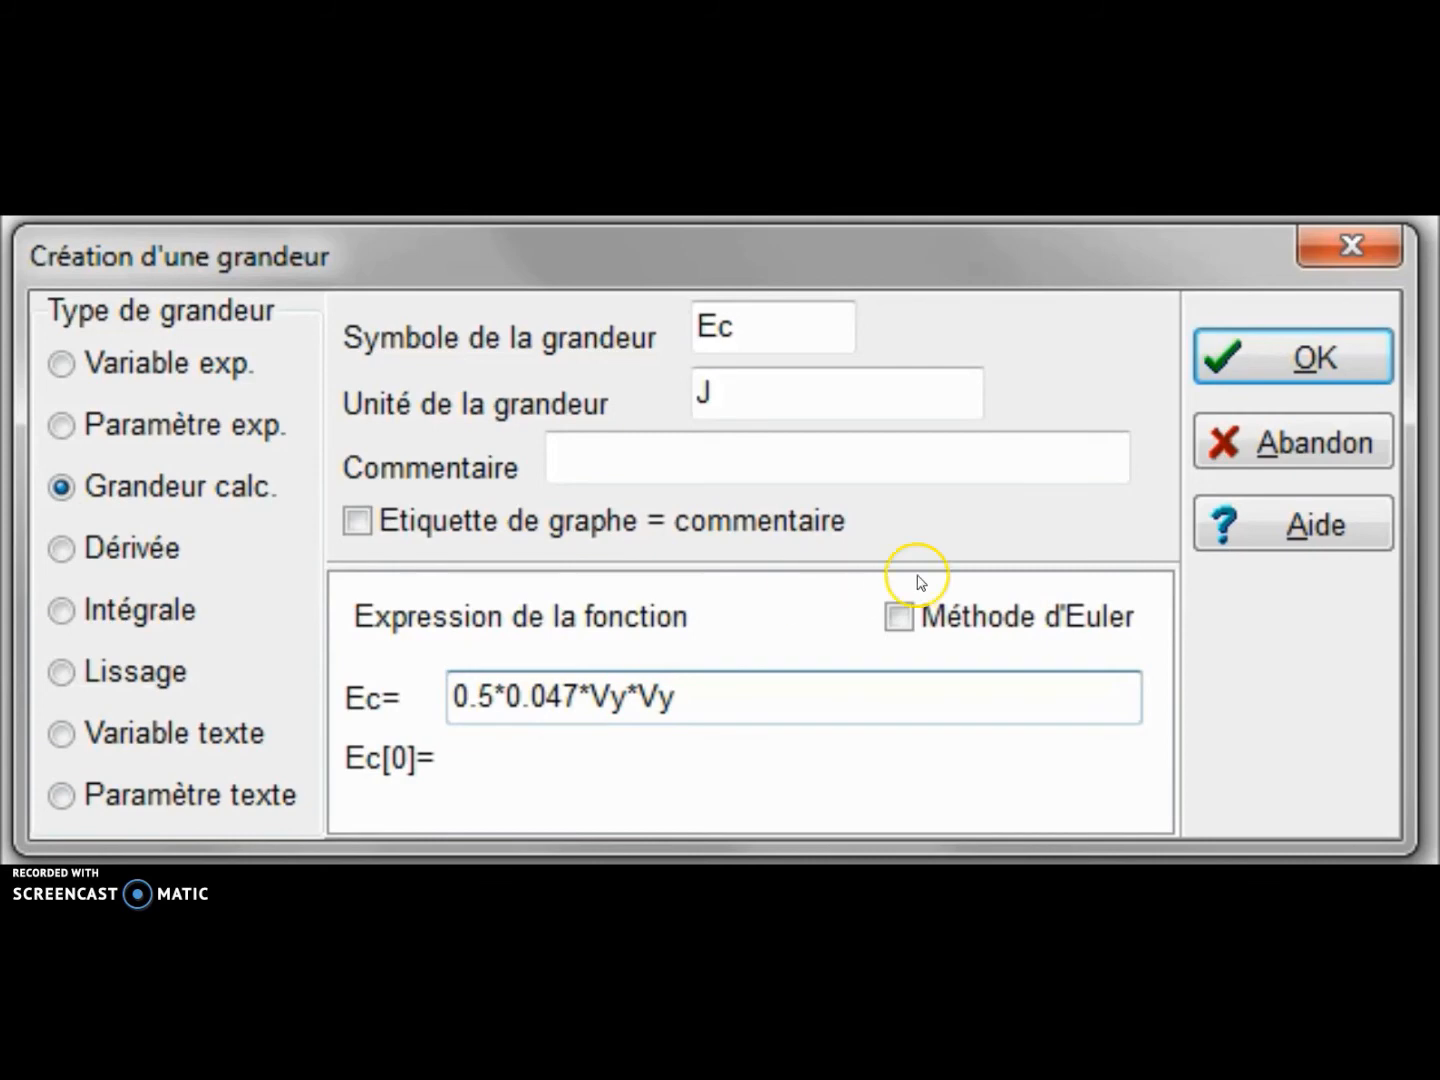
left_click(1311, 358)
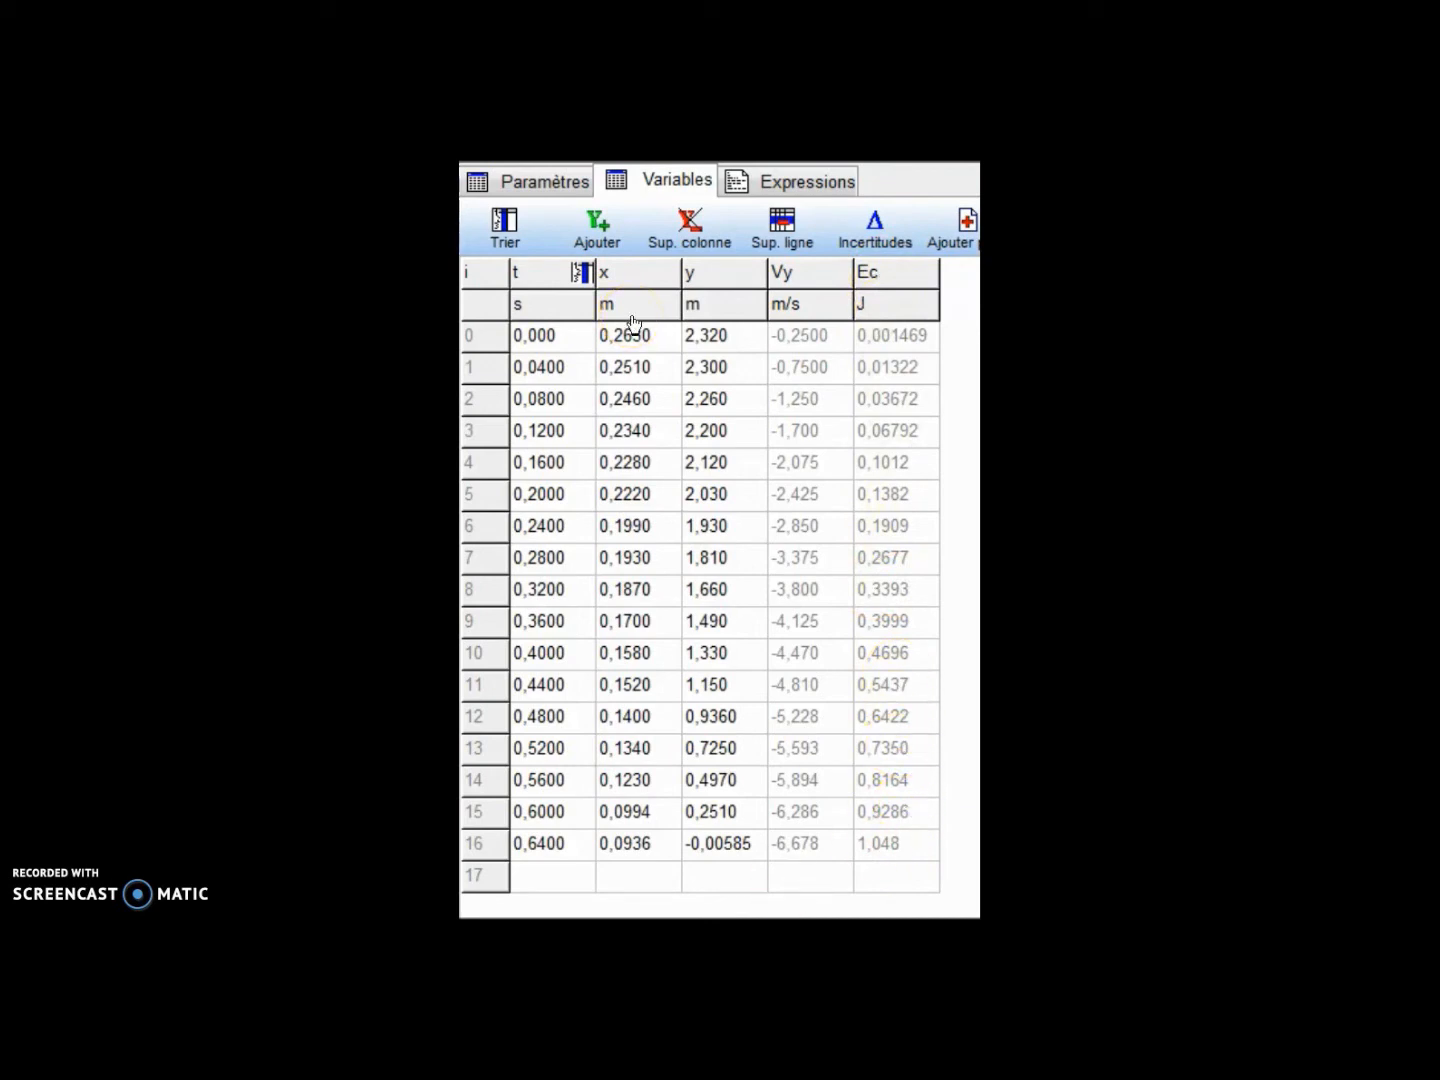
Step: Start a new calculated quantity with symbol Epp and unit J
left_click(603, 221)
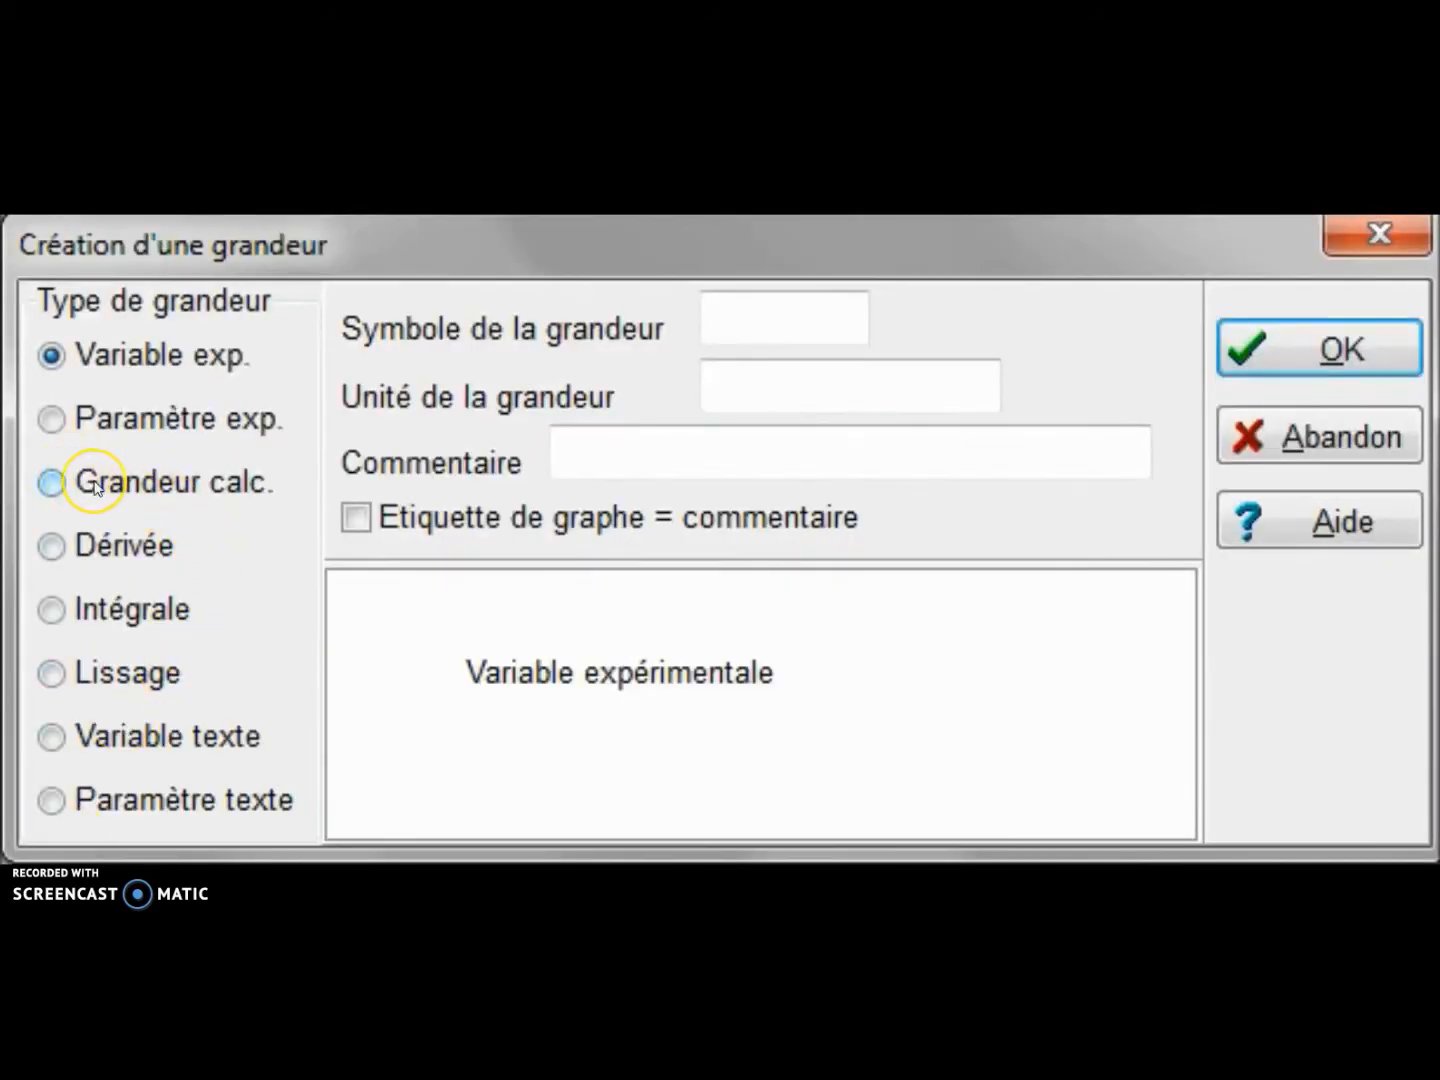
left_click(96, 489)
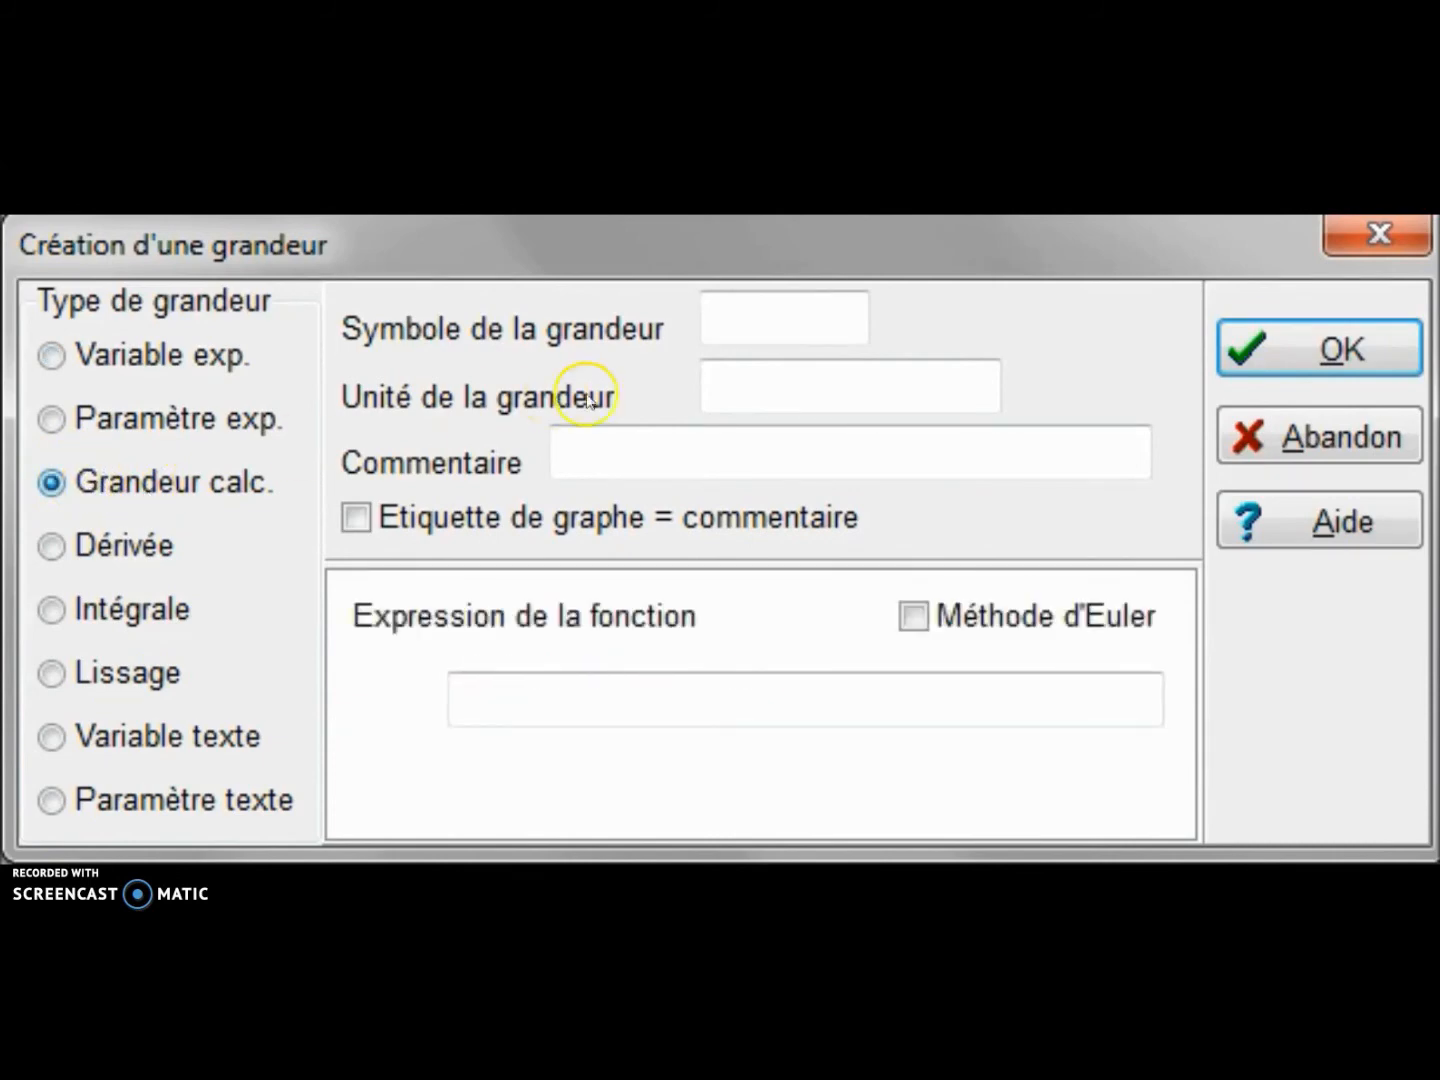
left_click(759, 314)
type("Epp")
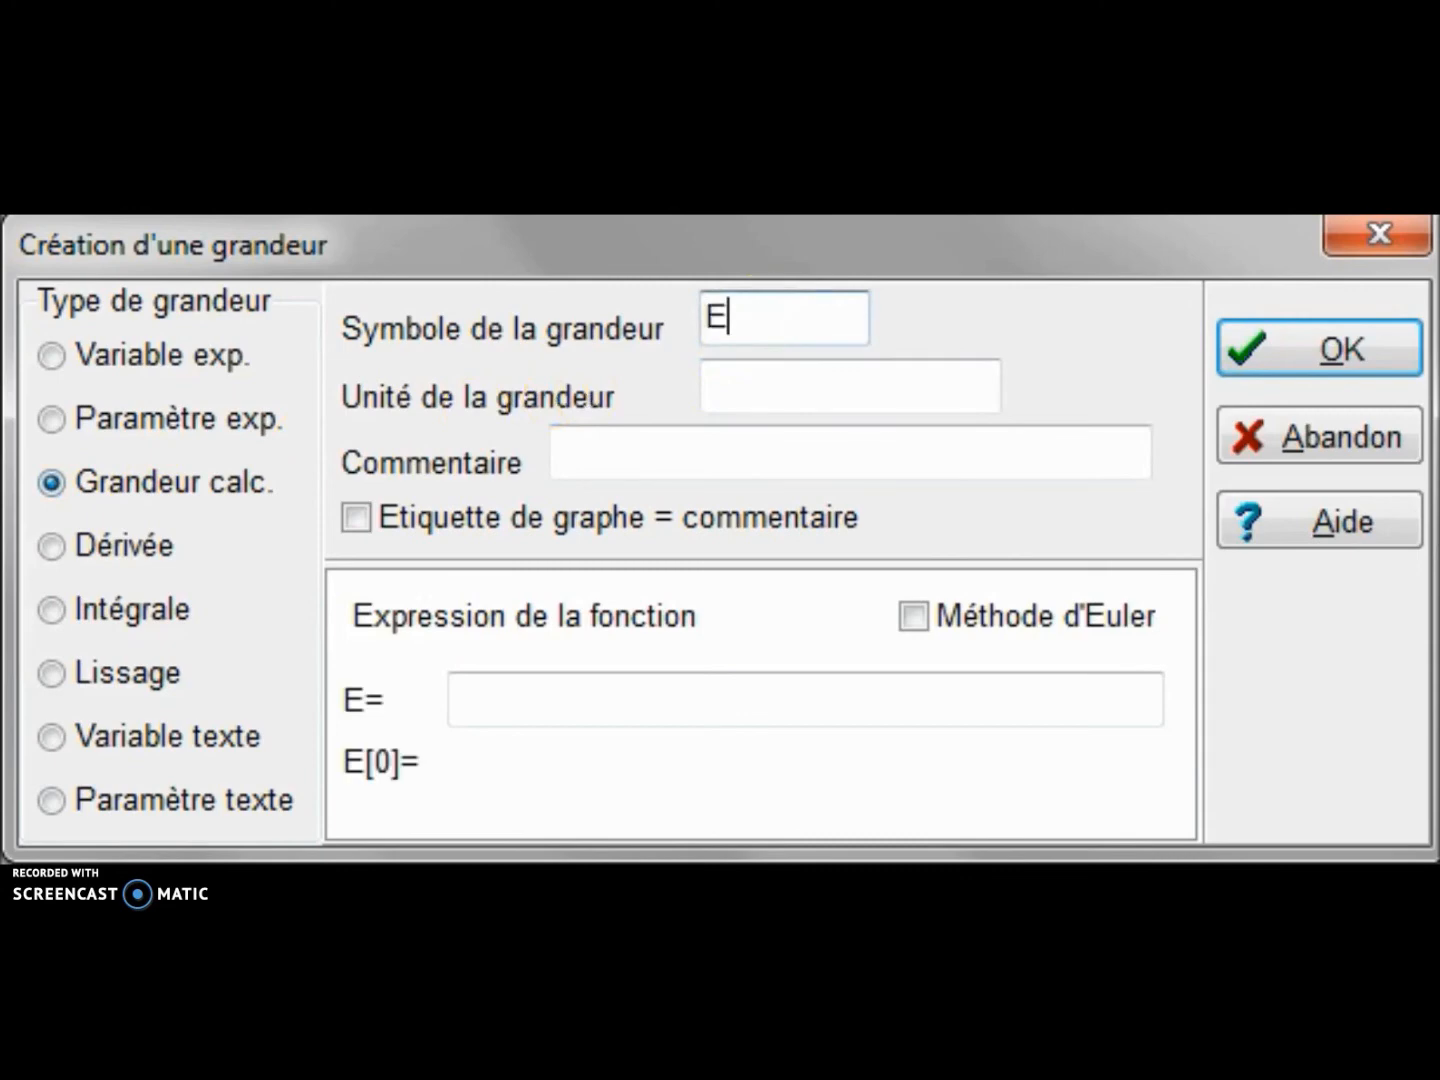
left_click(806, 384)
type("J")
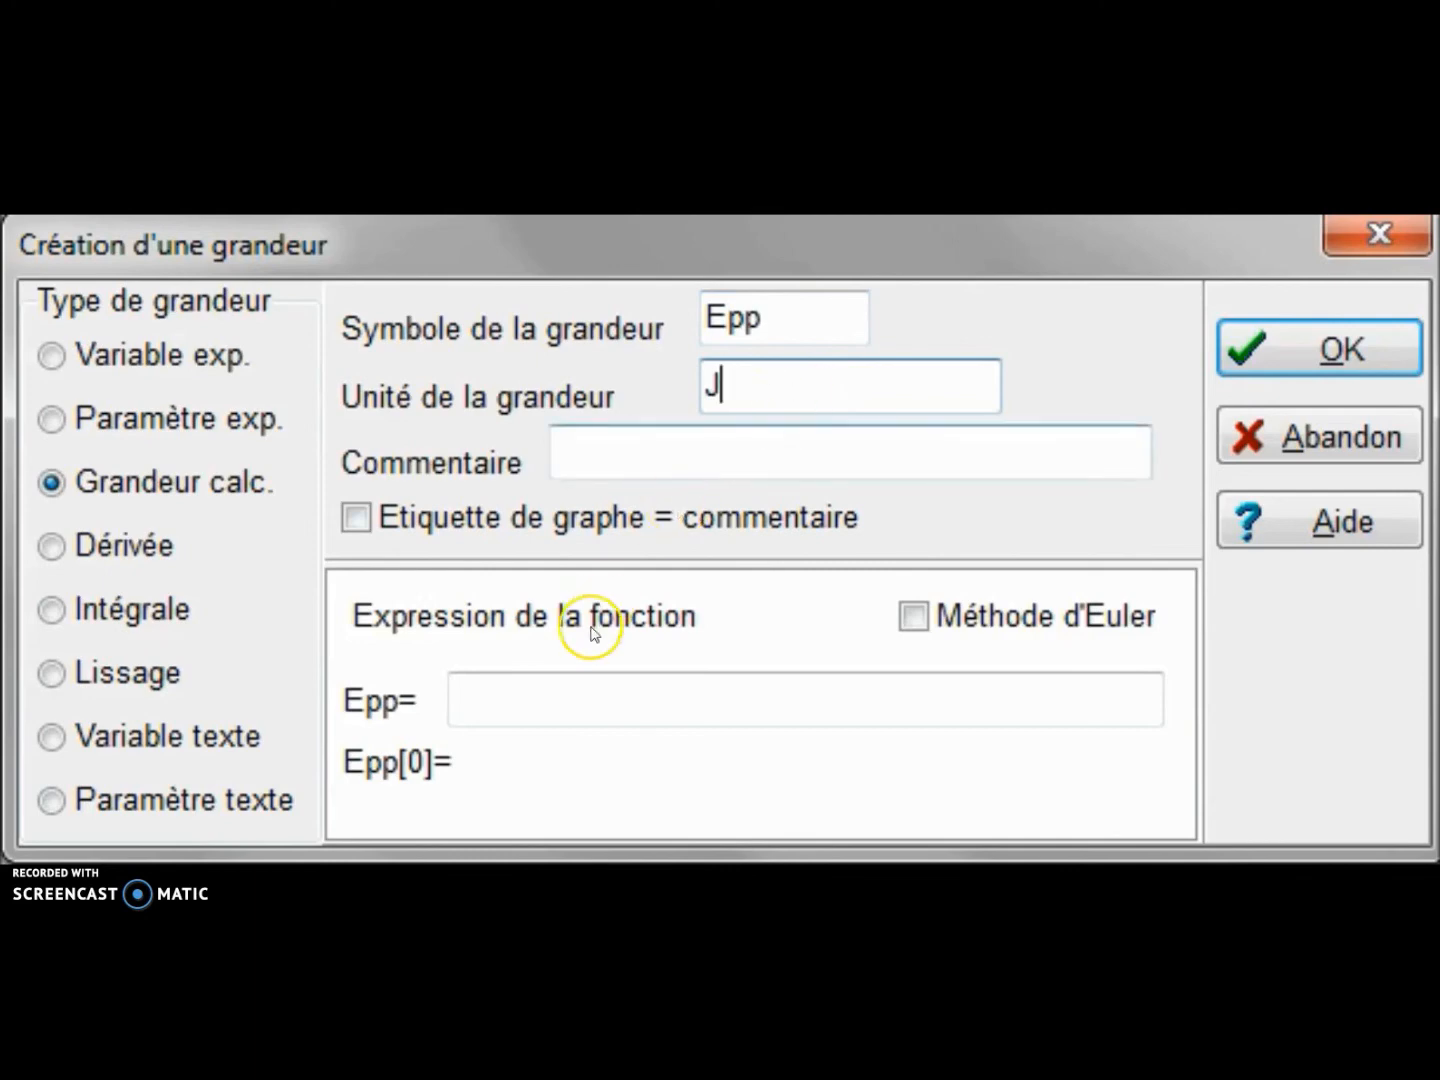
Step: Enter the expression 0.047*9.81*y for Epp, using a decimal point and lowercase y
left_click(548, 707)
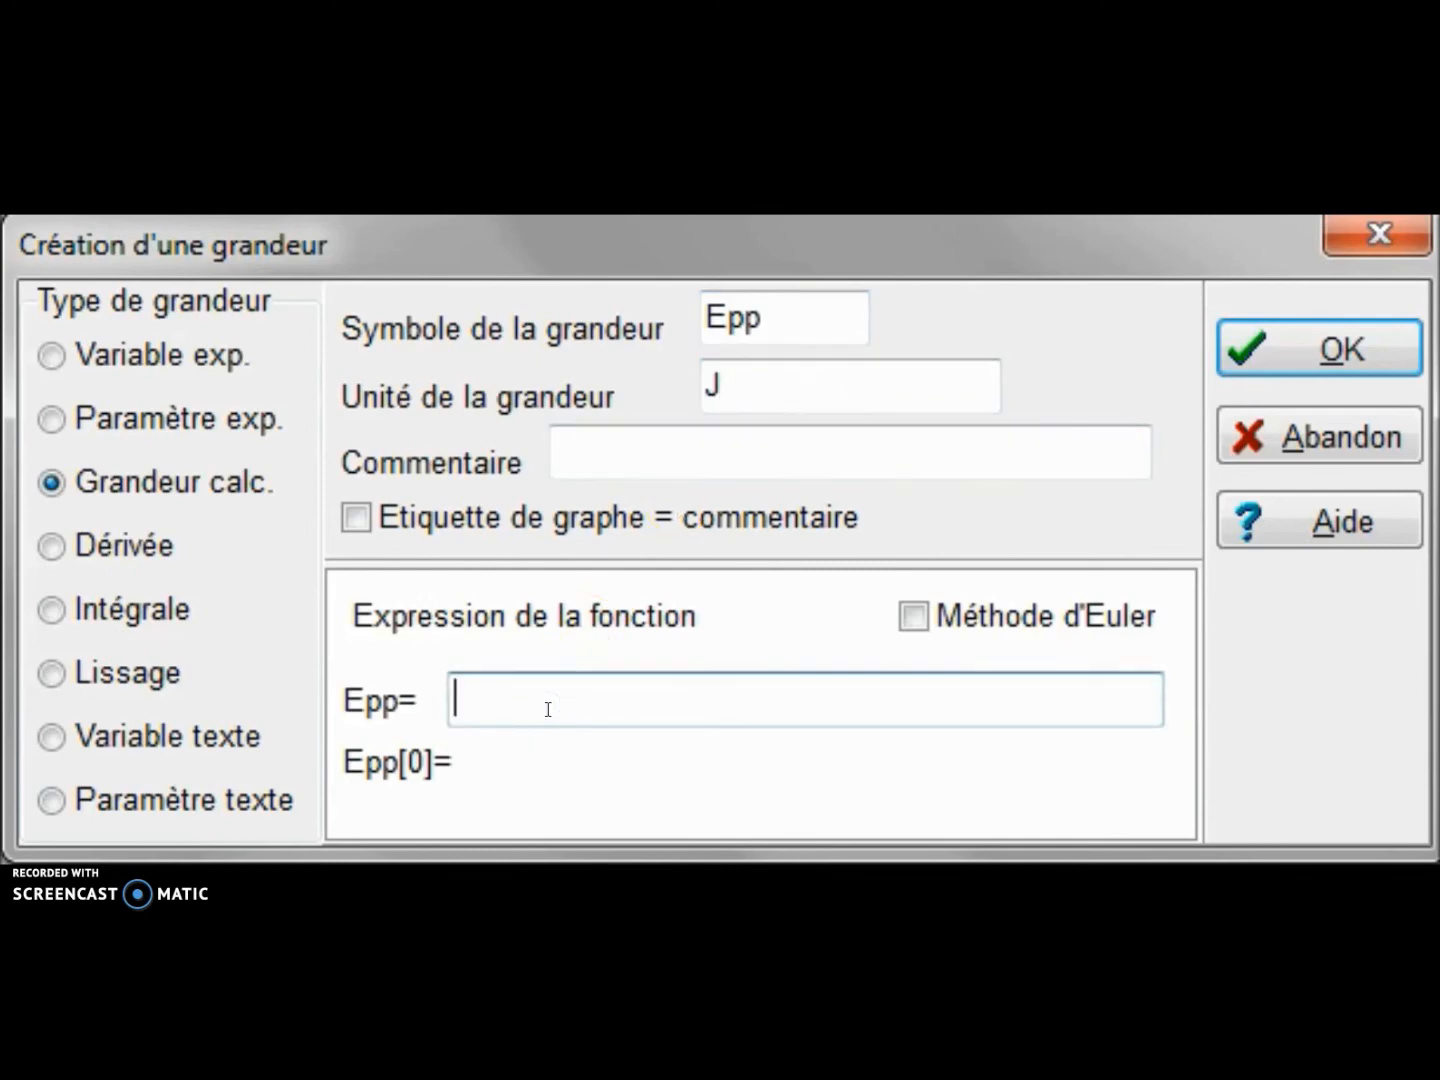
type("0.047")
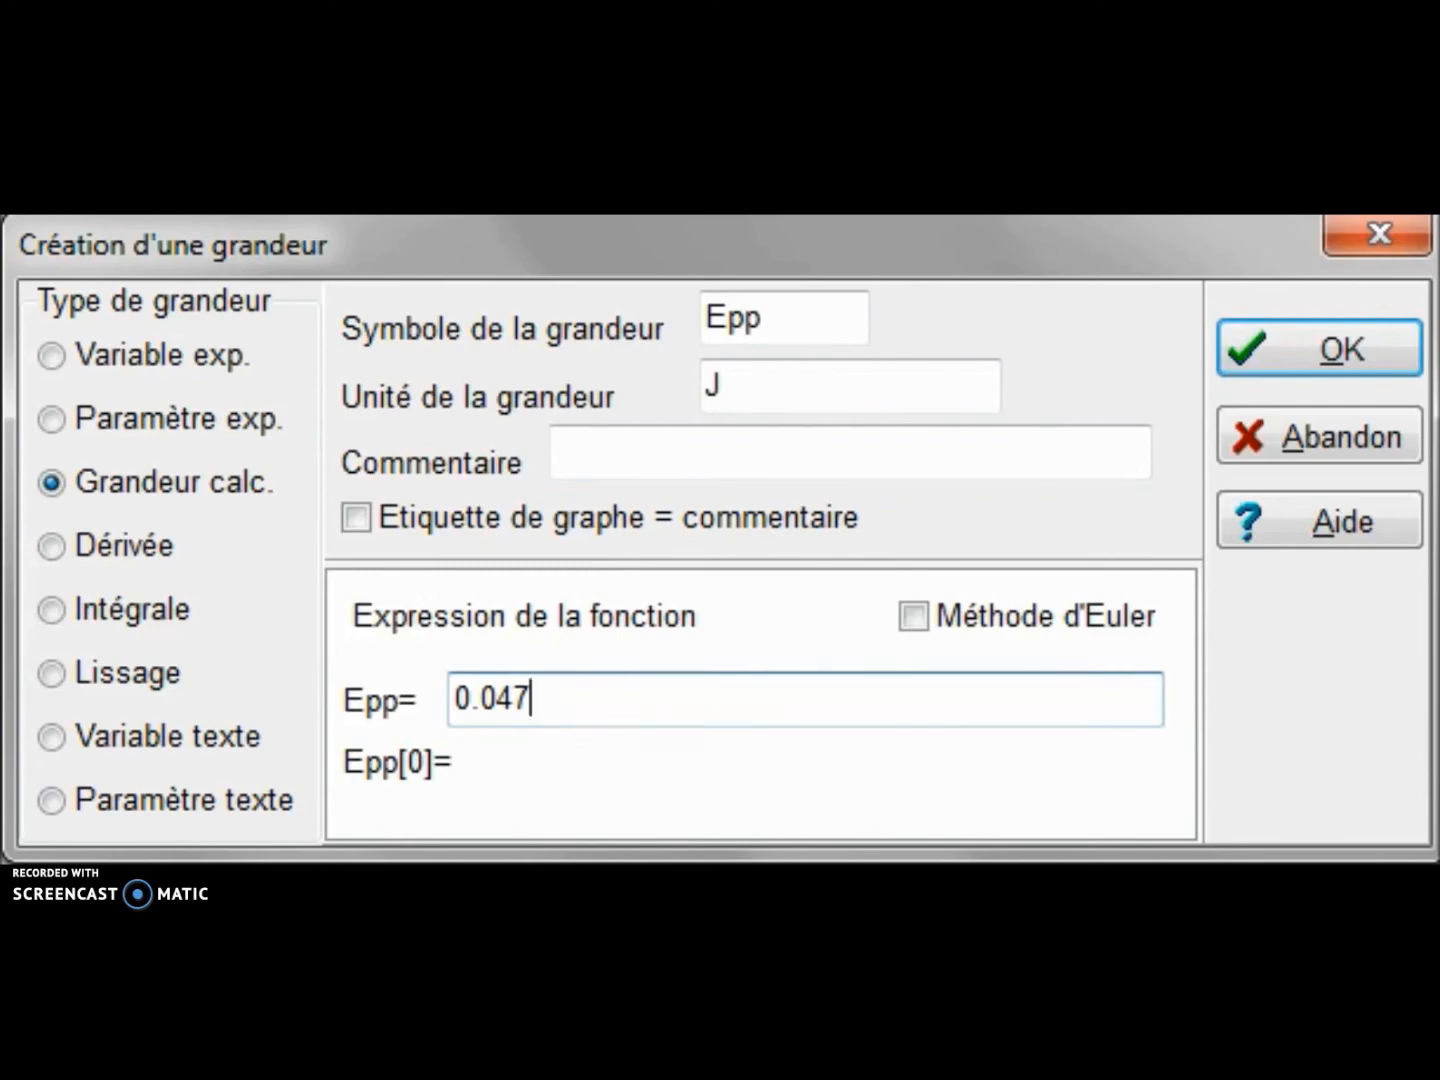
type("*9?81")
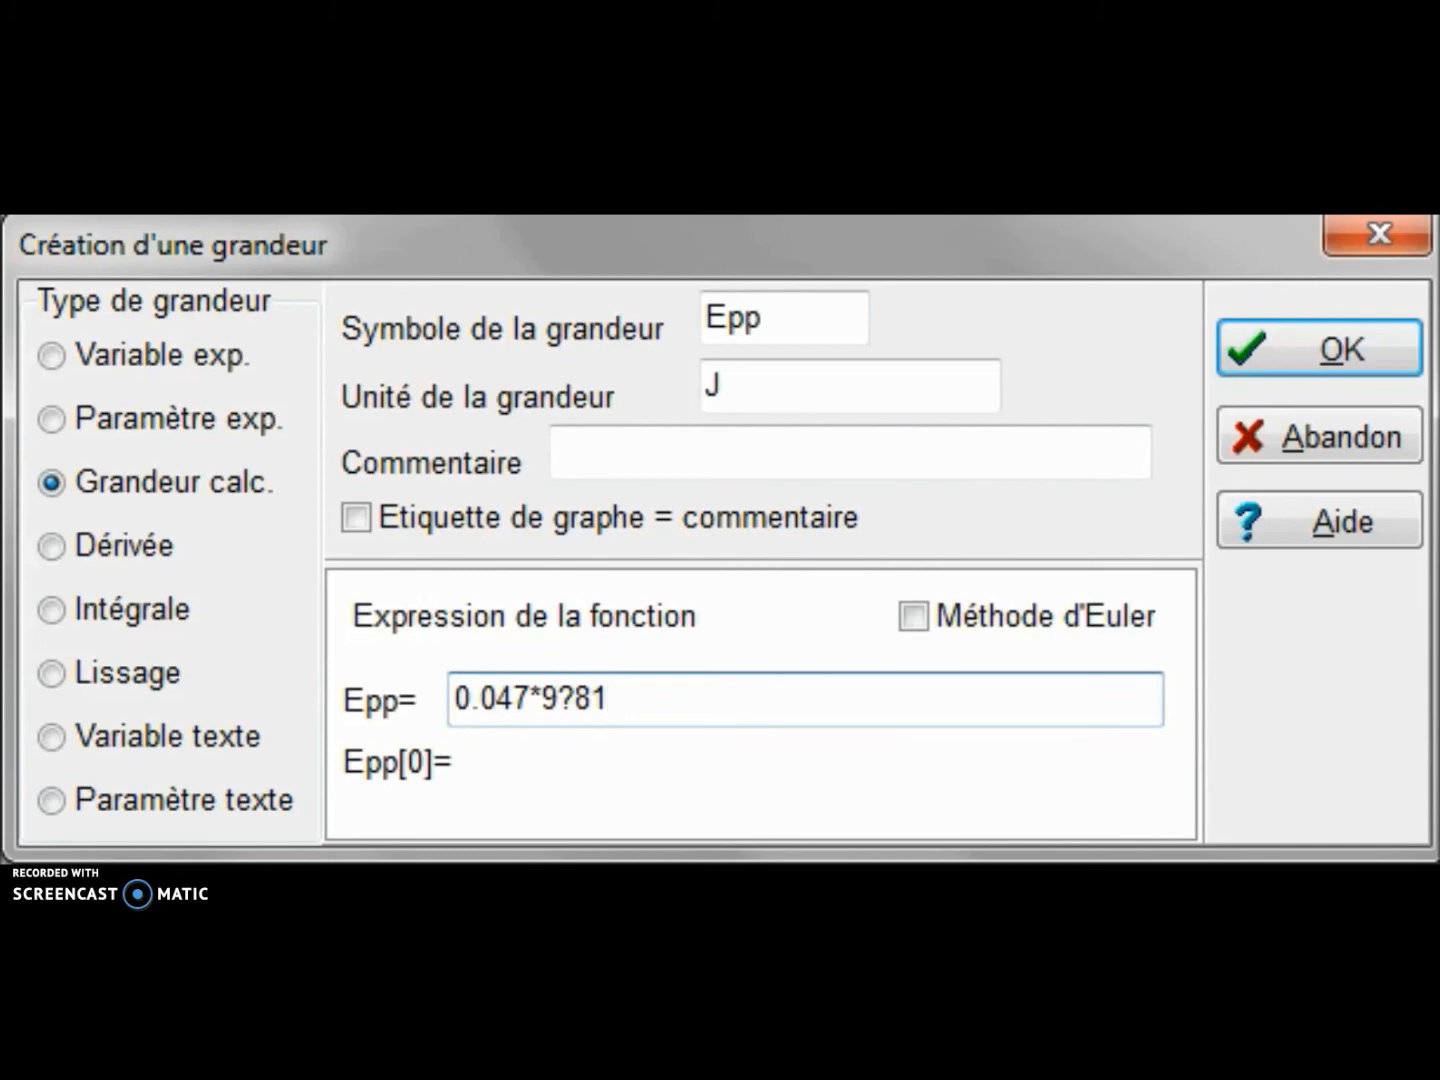
key("BackSpace")
key("BackSpace")
key("BackSpace")
type(".81*Y")
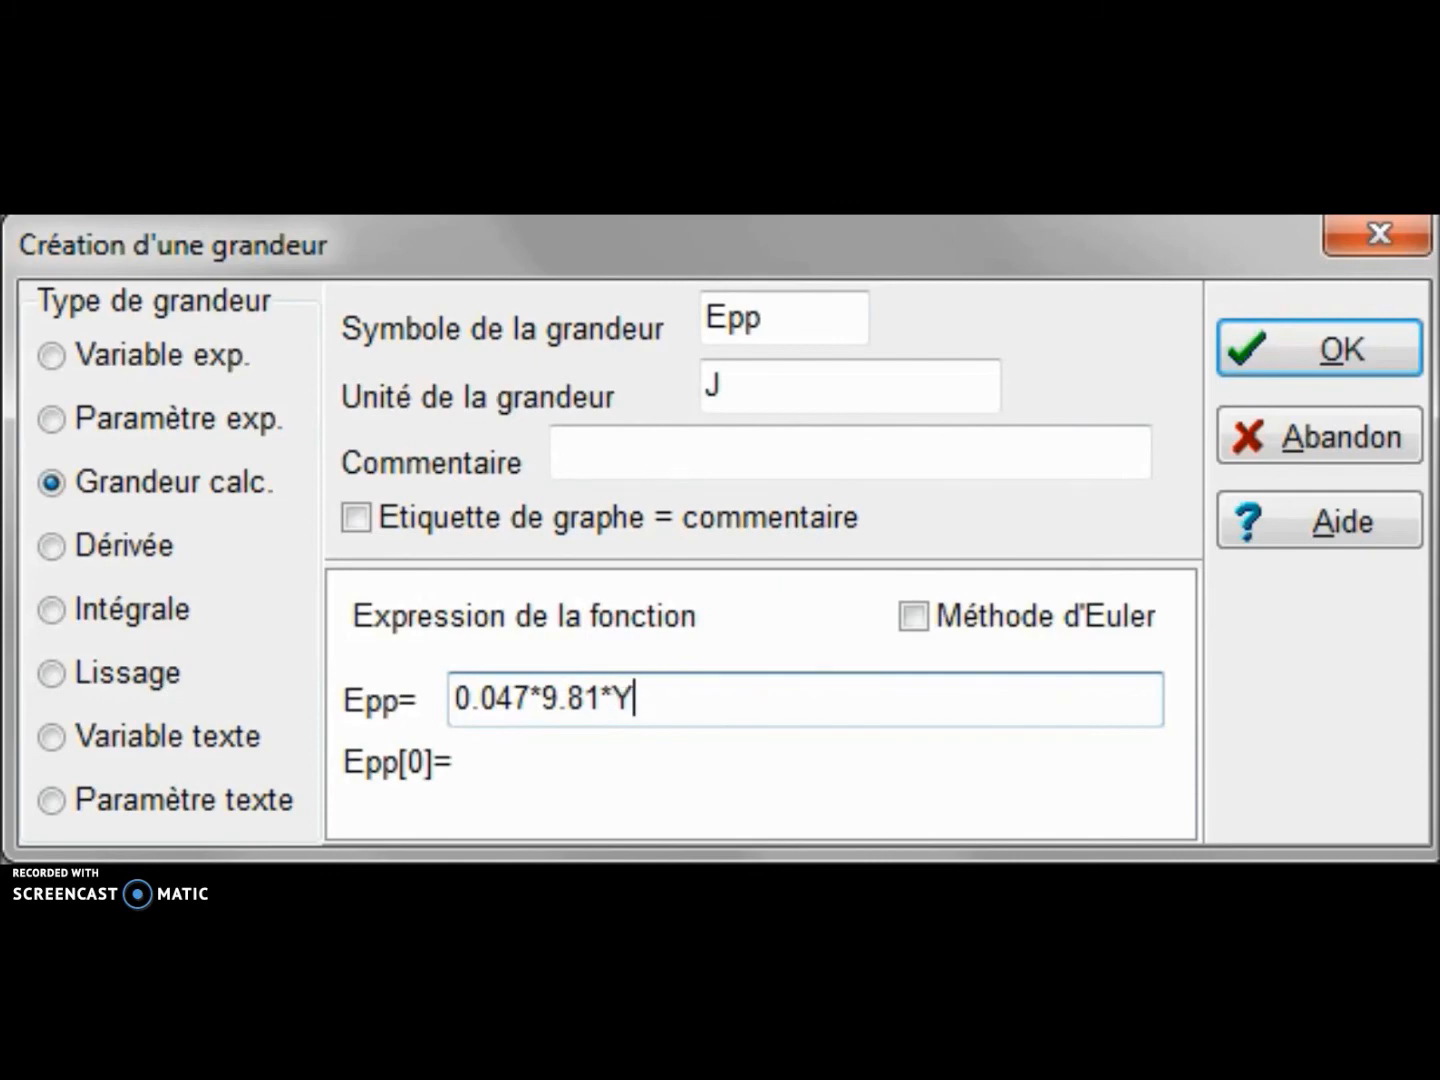
key("BackSpace")
type("y")
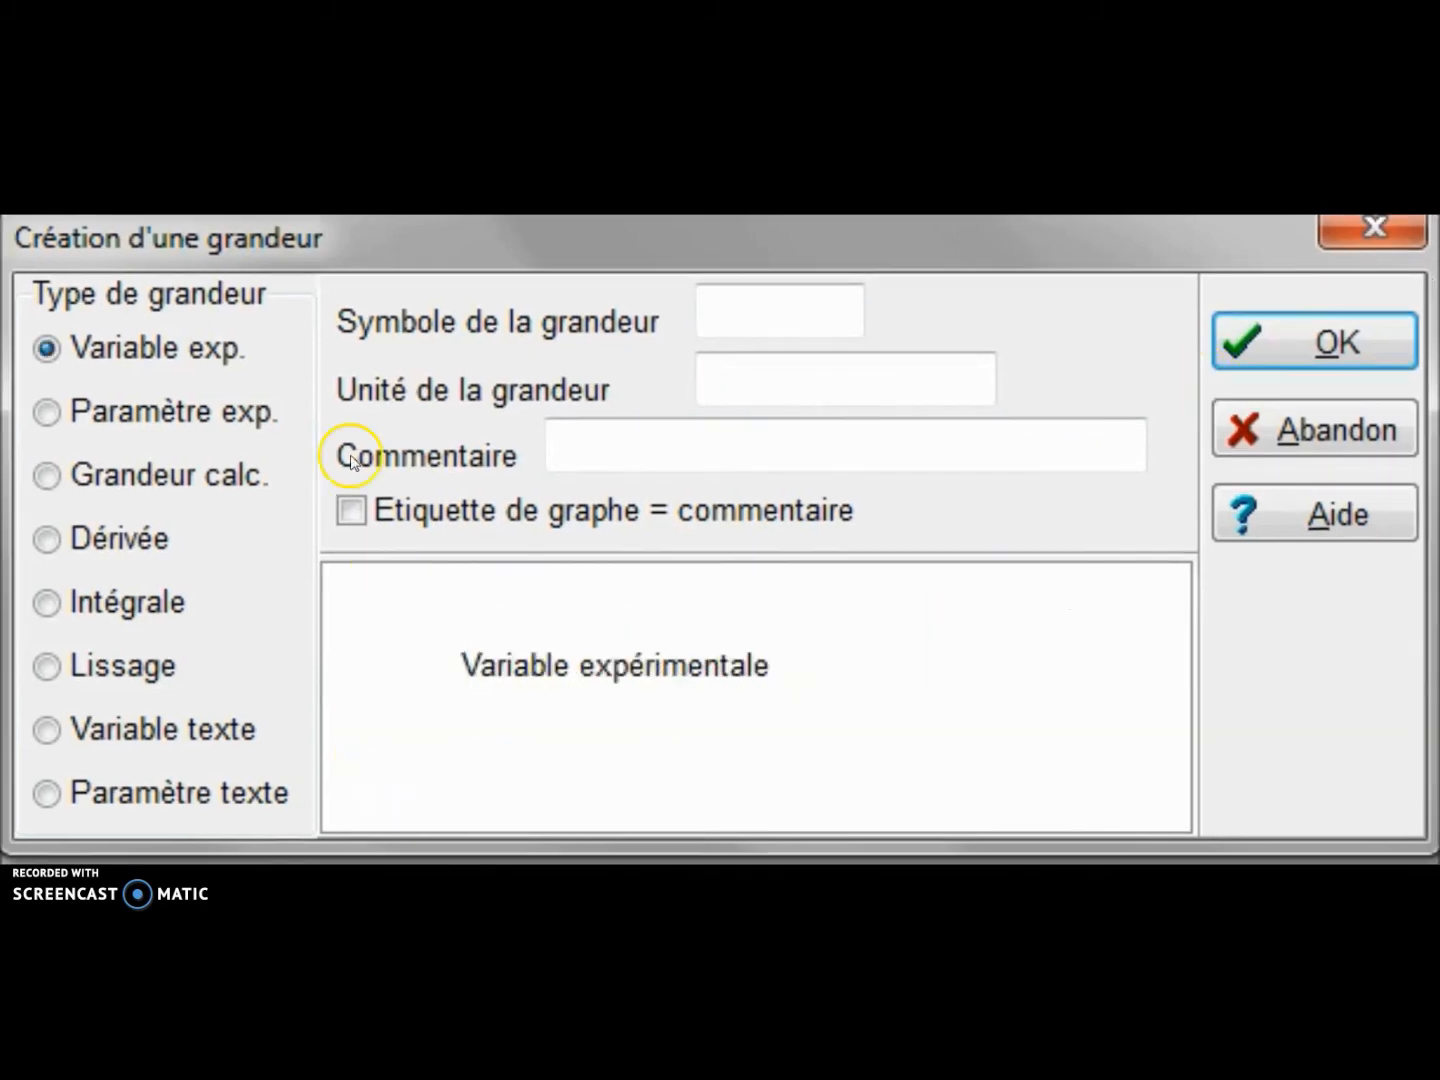
Step: Create the calculated quantity Em in J with the expression Ec+Epp
left_click(172, 478)
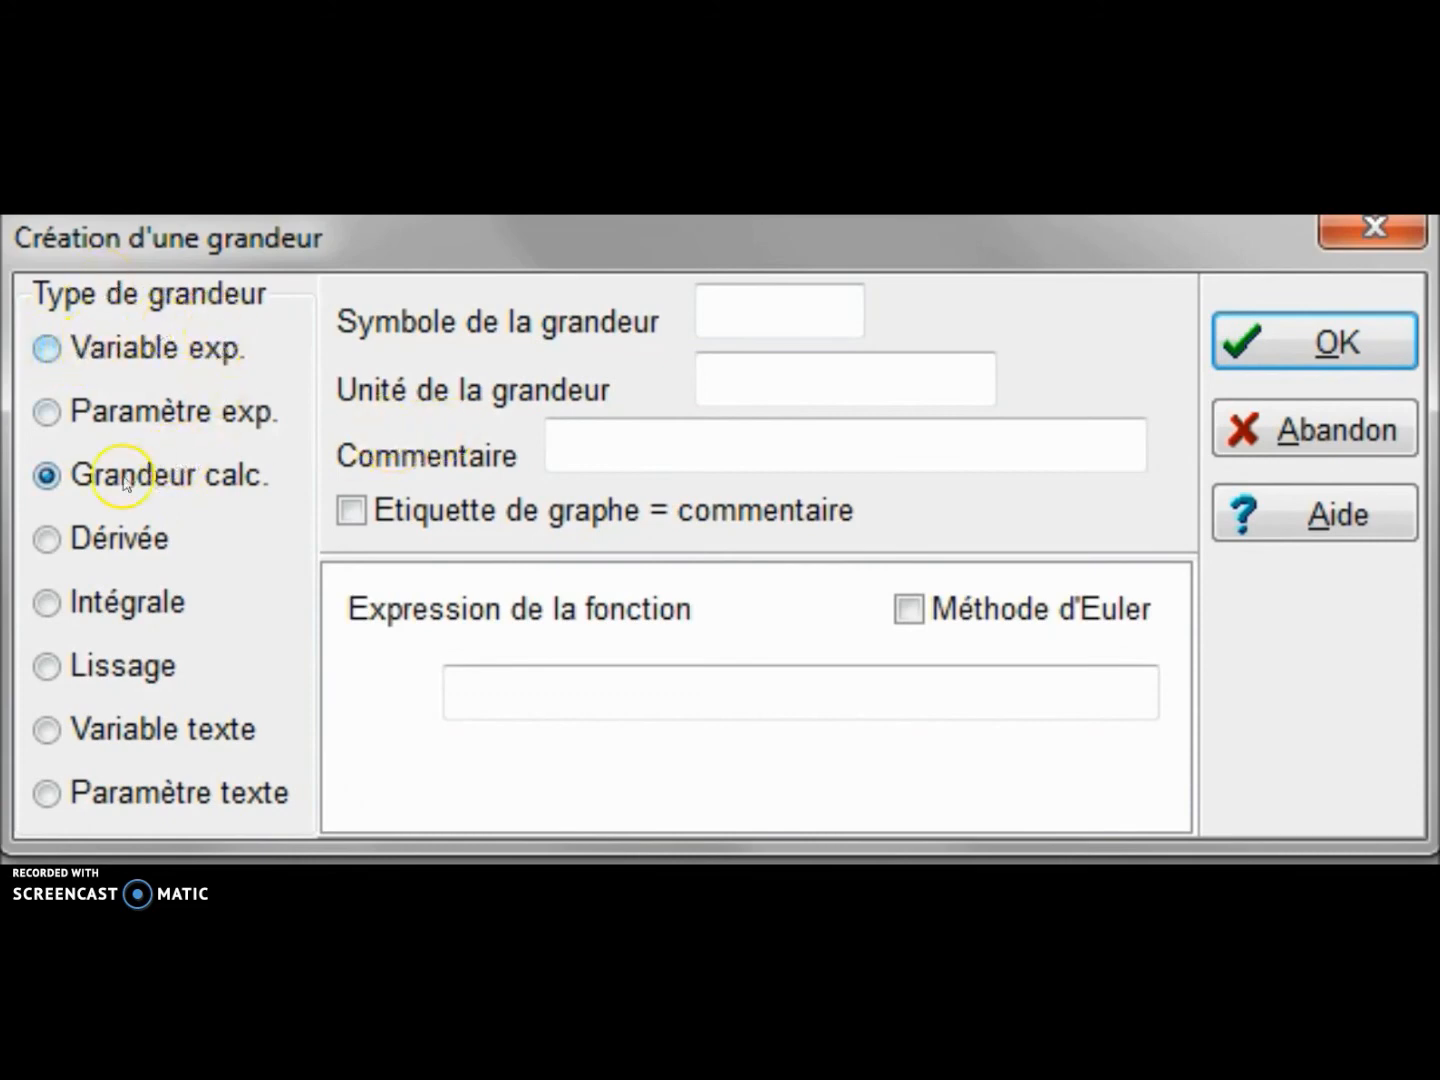
left_click(740, 320)
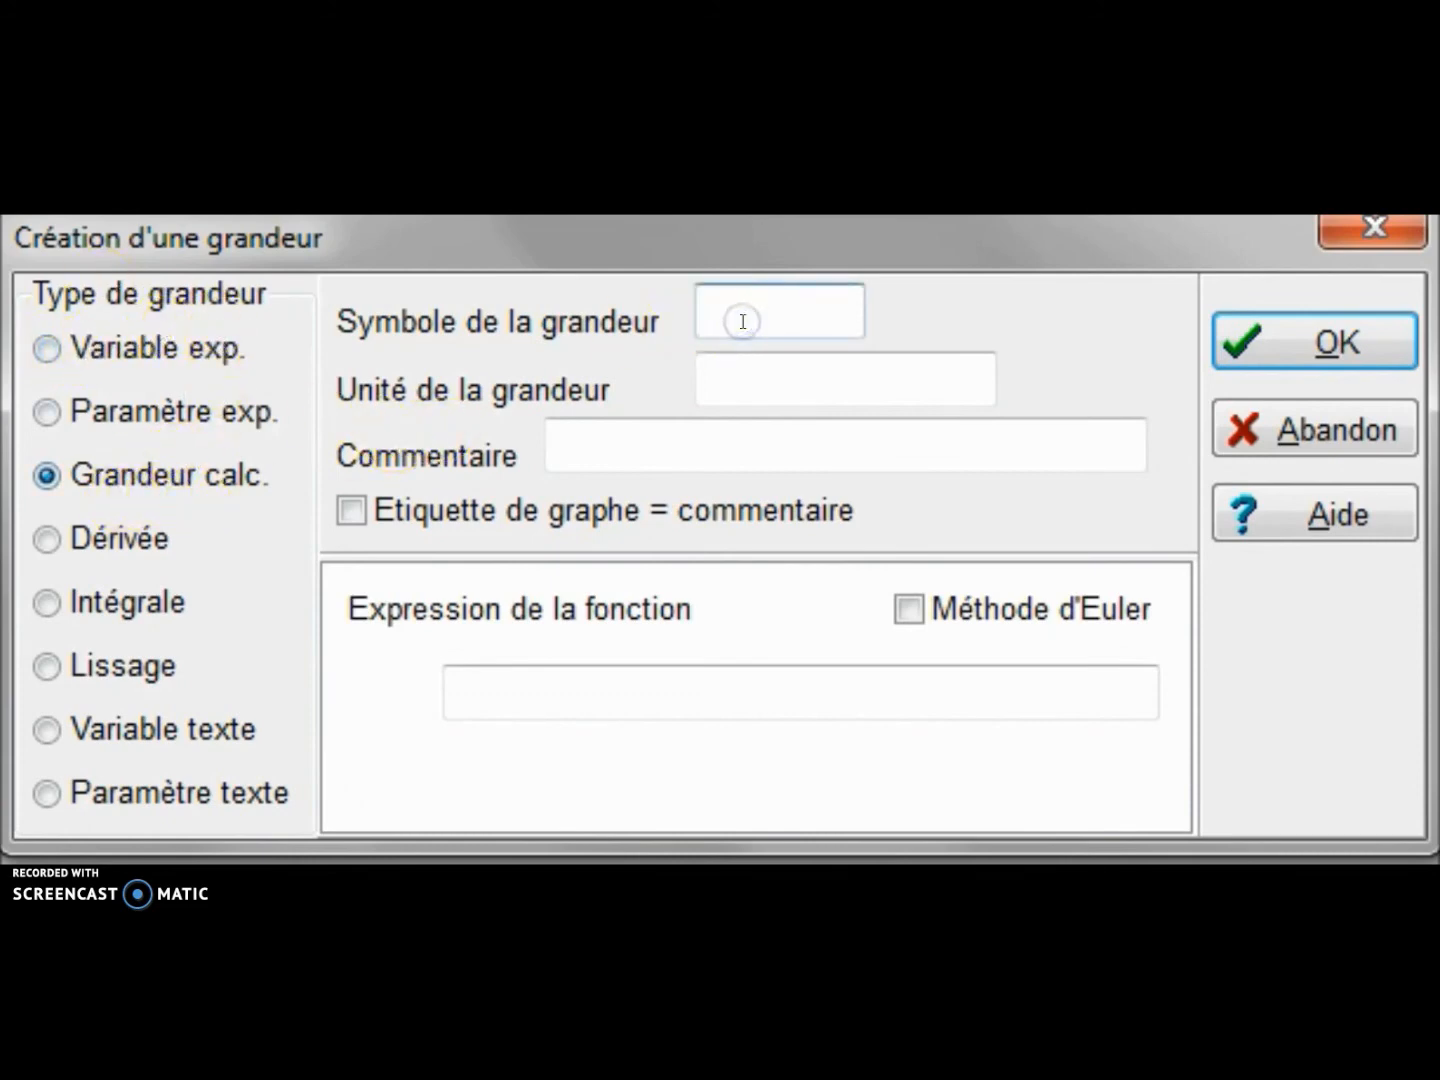
type("Em")
left_click(750, 324)
left_click(769, 372)
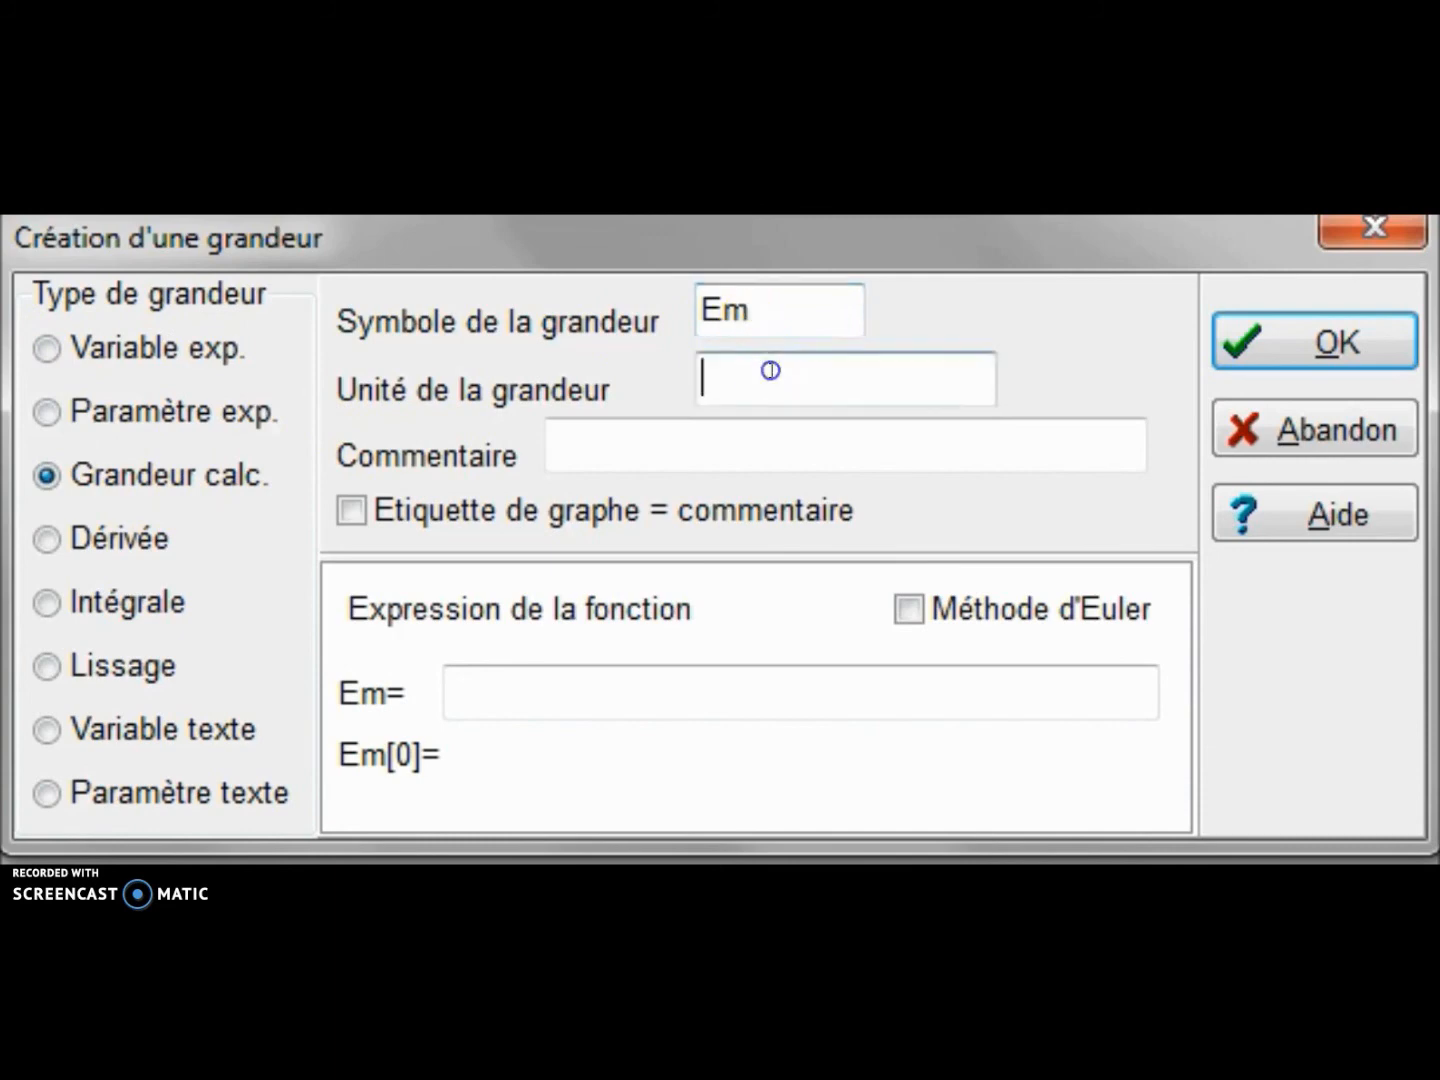
type("J")
left_click(558, 692)
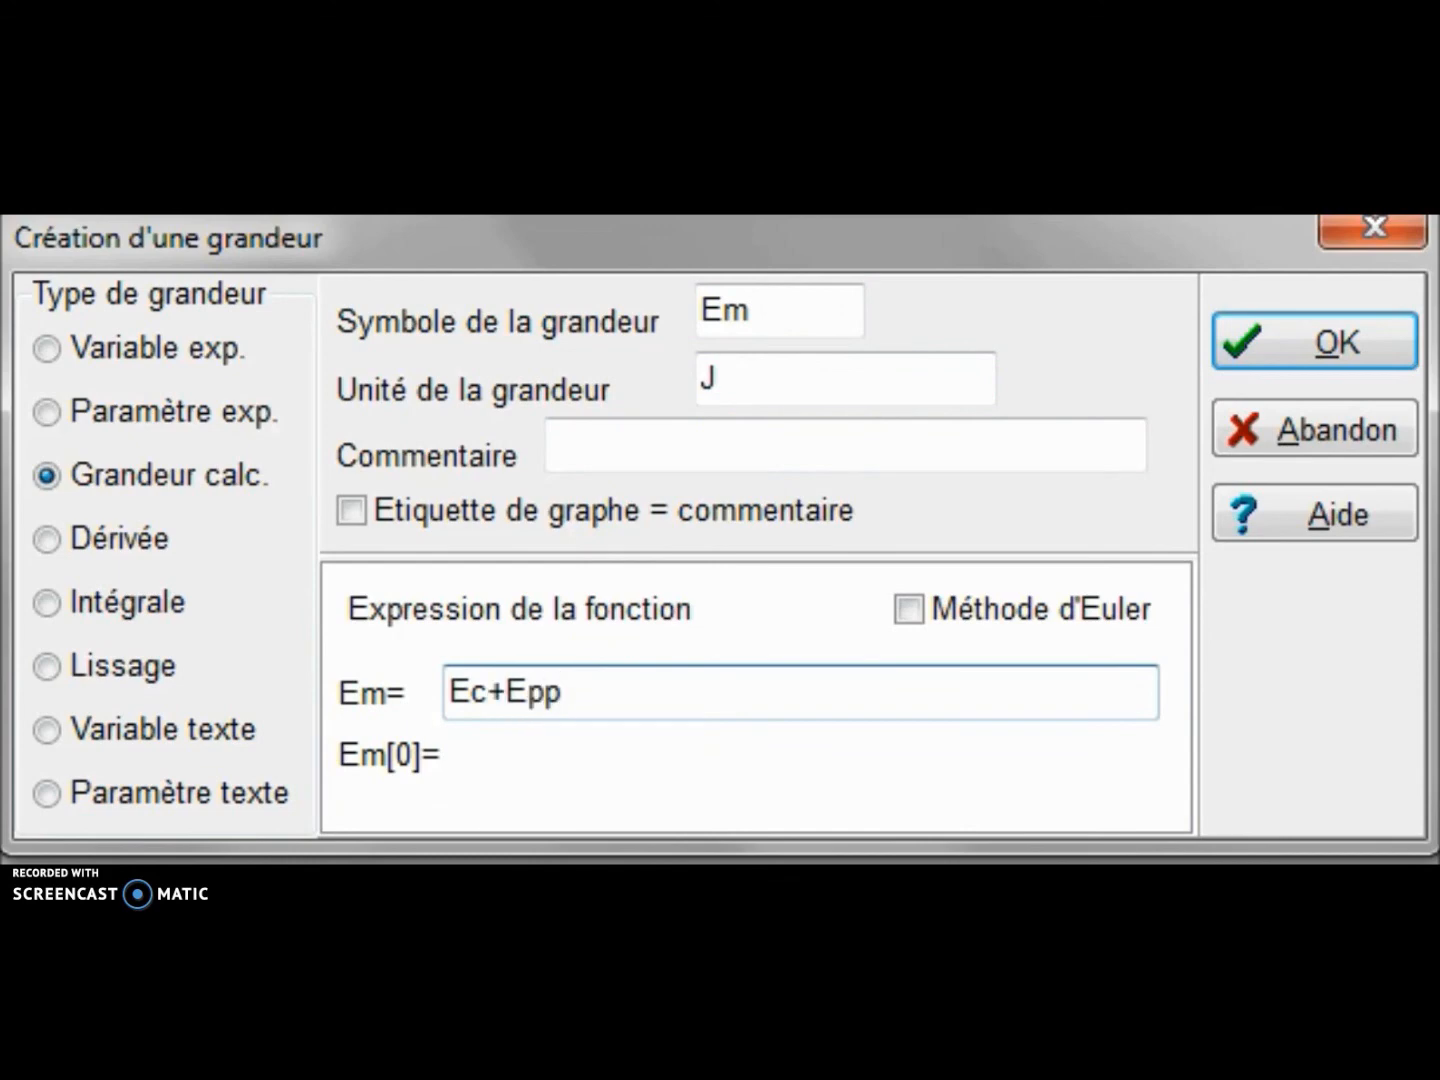
left_click(1319, 341)
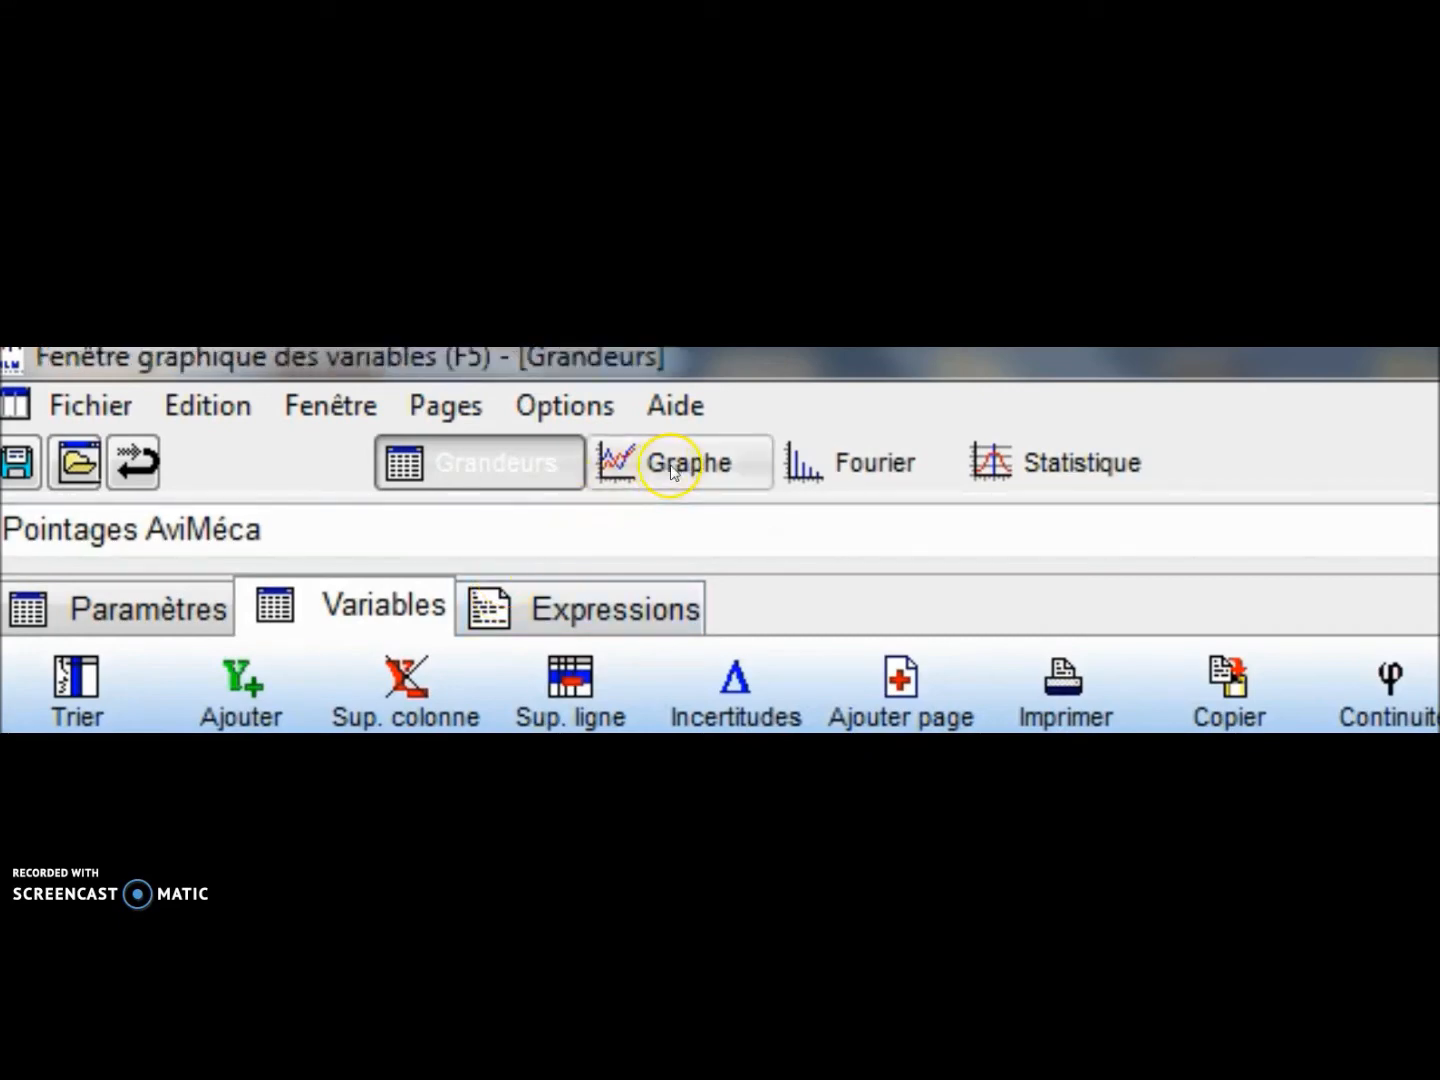
Step: Display the graph and set the first curve's ordinate to Ec against t in its coordinate settings
left_click(671, 468)
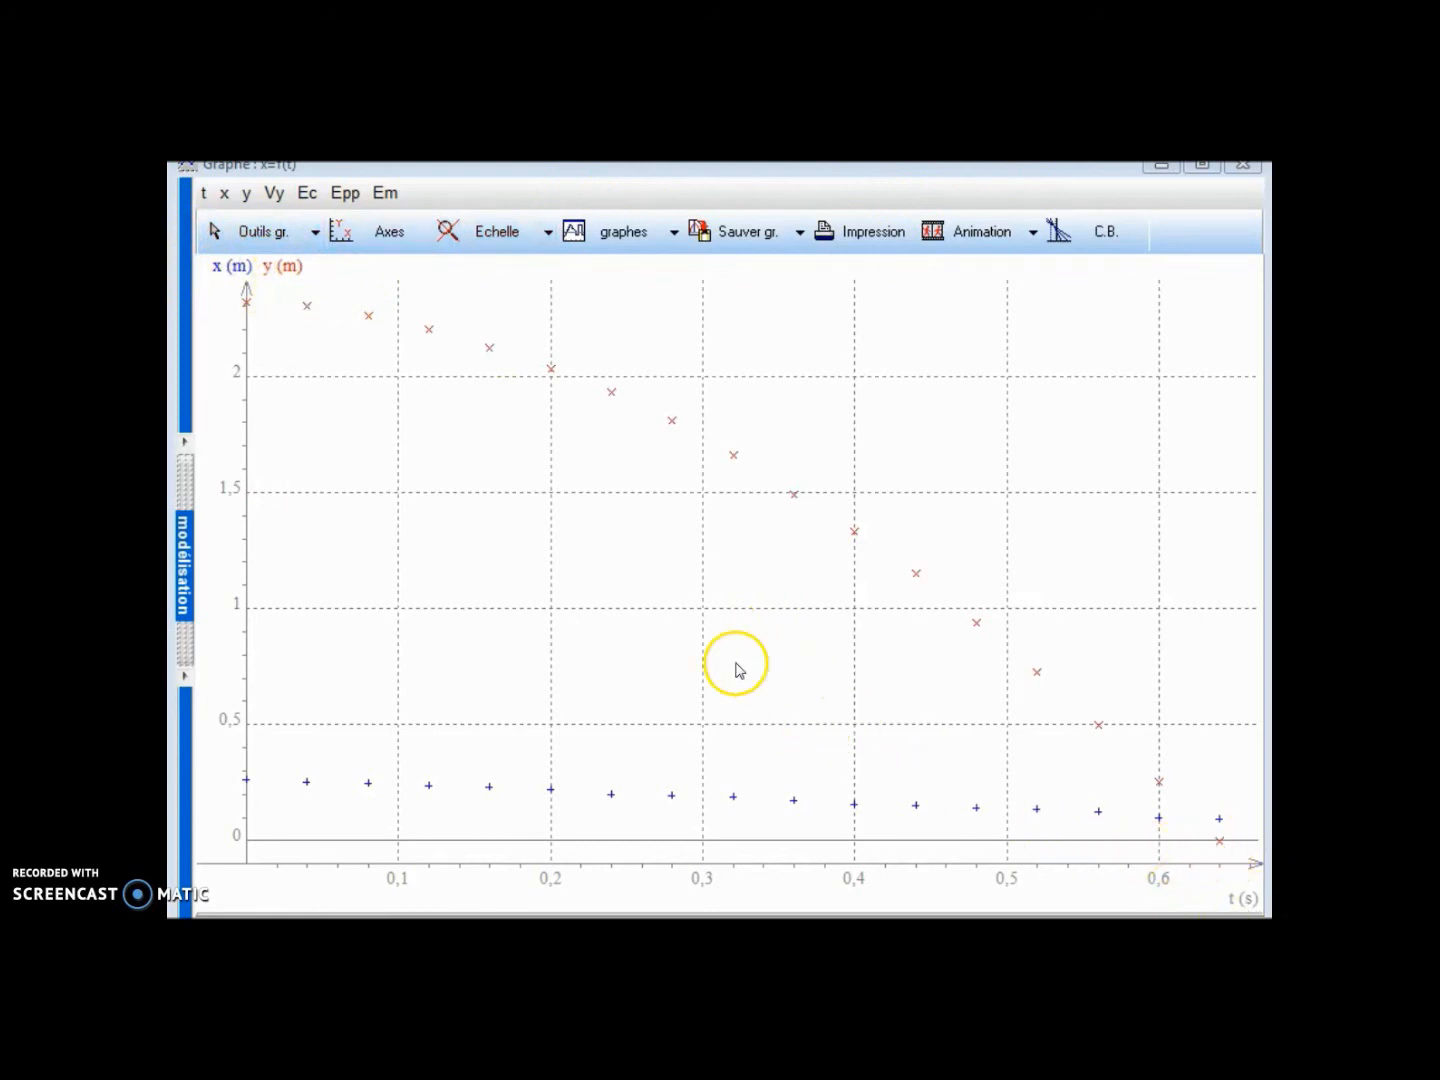
left_click(352, 240)
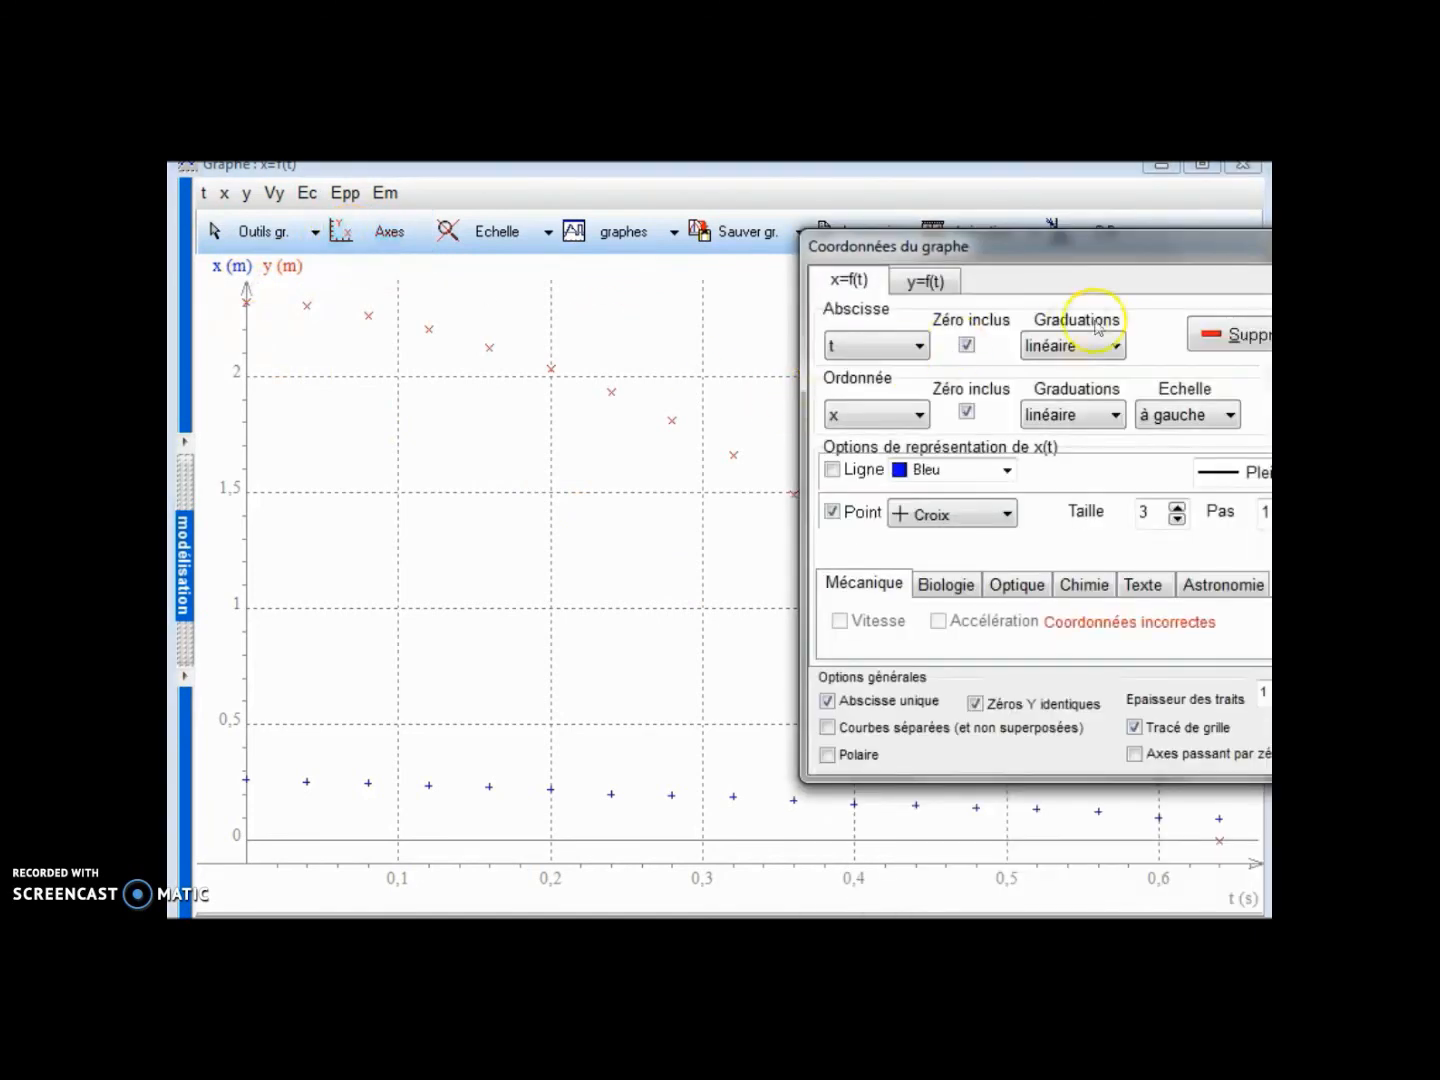
left_click_drag(1145, 254, 787, 279)
left_click(515, 368)
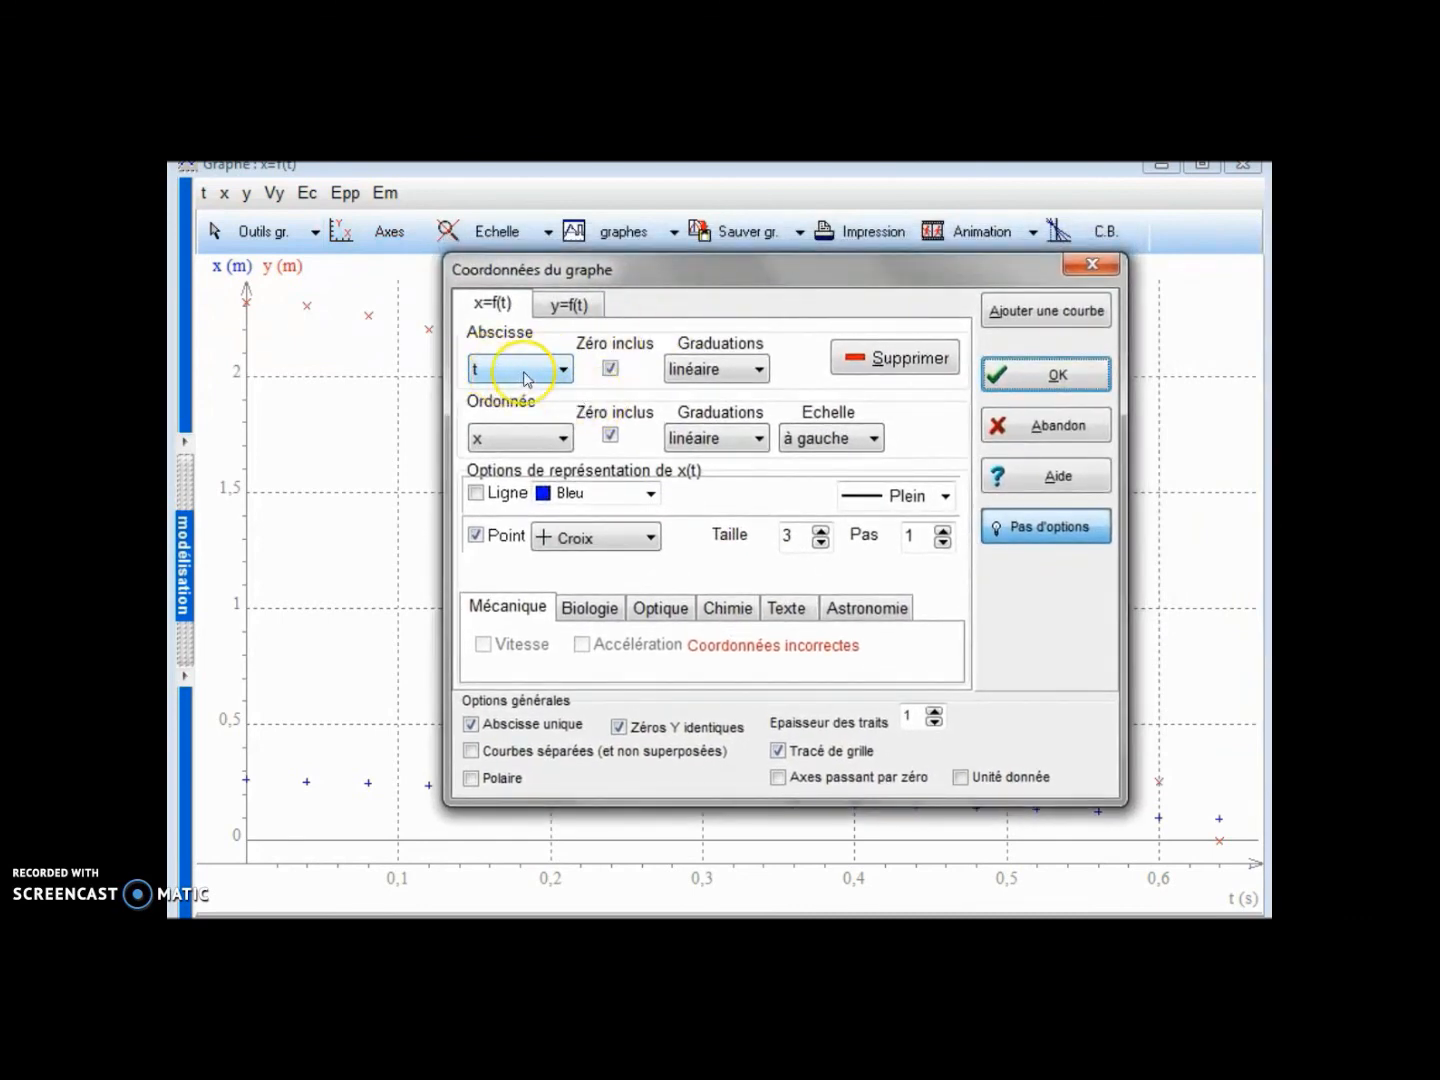
left_click(560, 438)
left_click(519, 542)
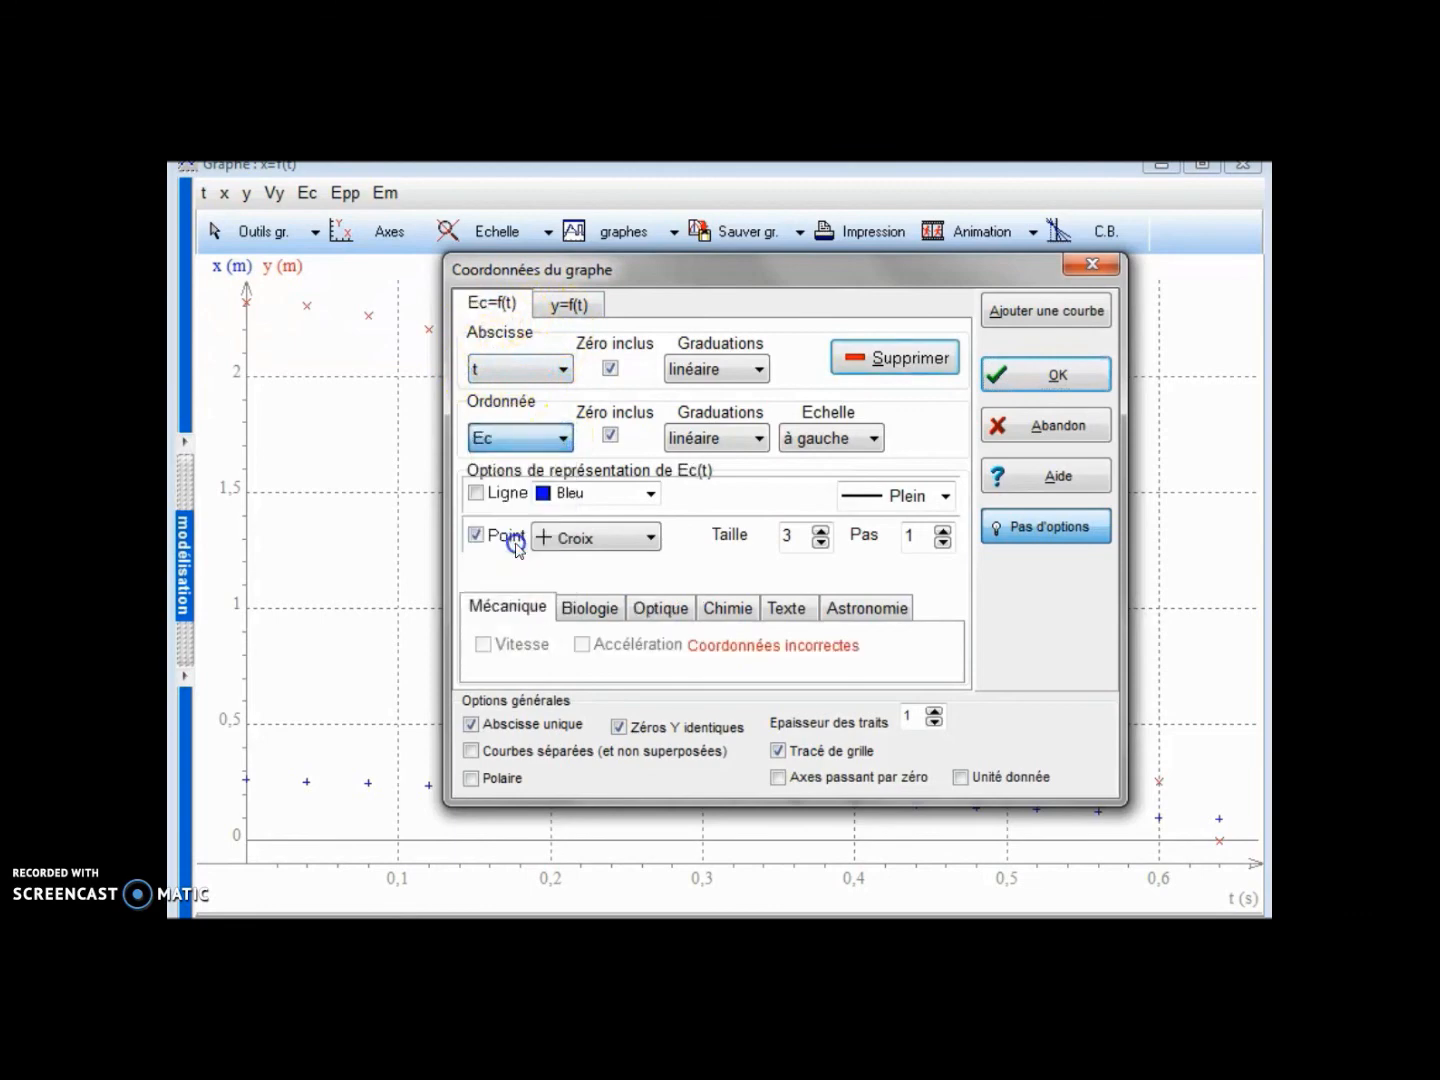
Step: Connect the Ec points with a line, and set the second curve to Epp against t, also drawn with a line
left_click(476, 494)
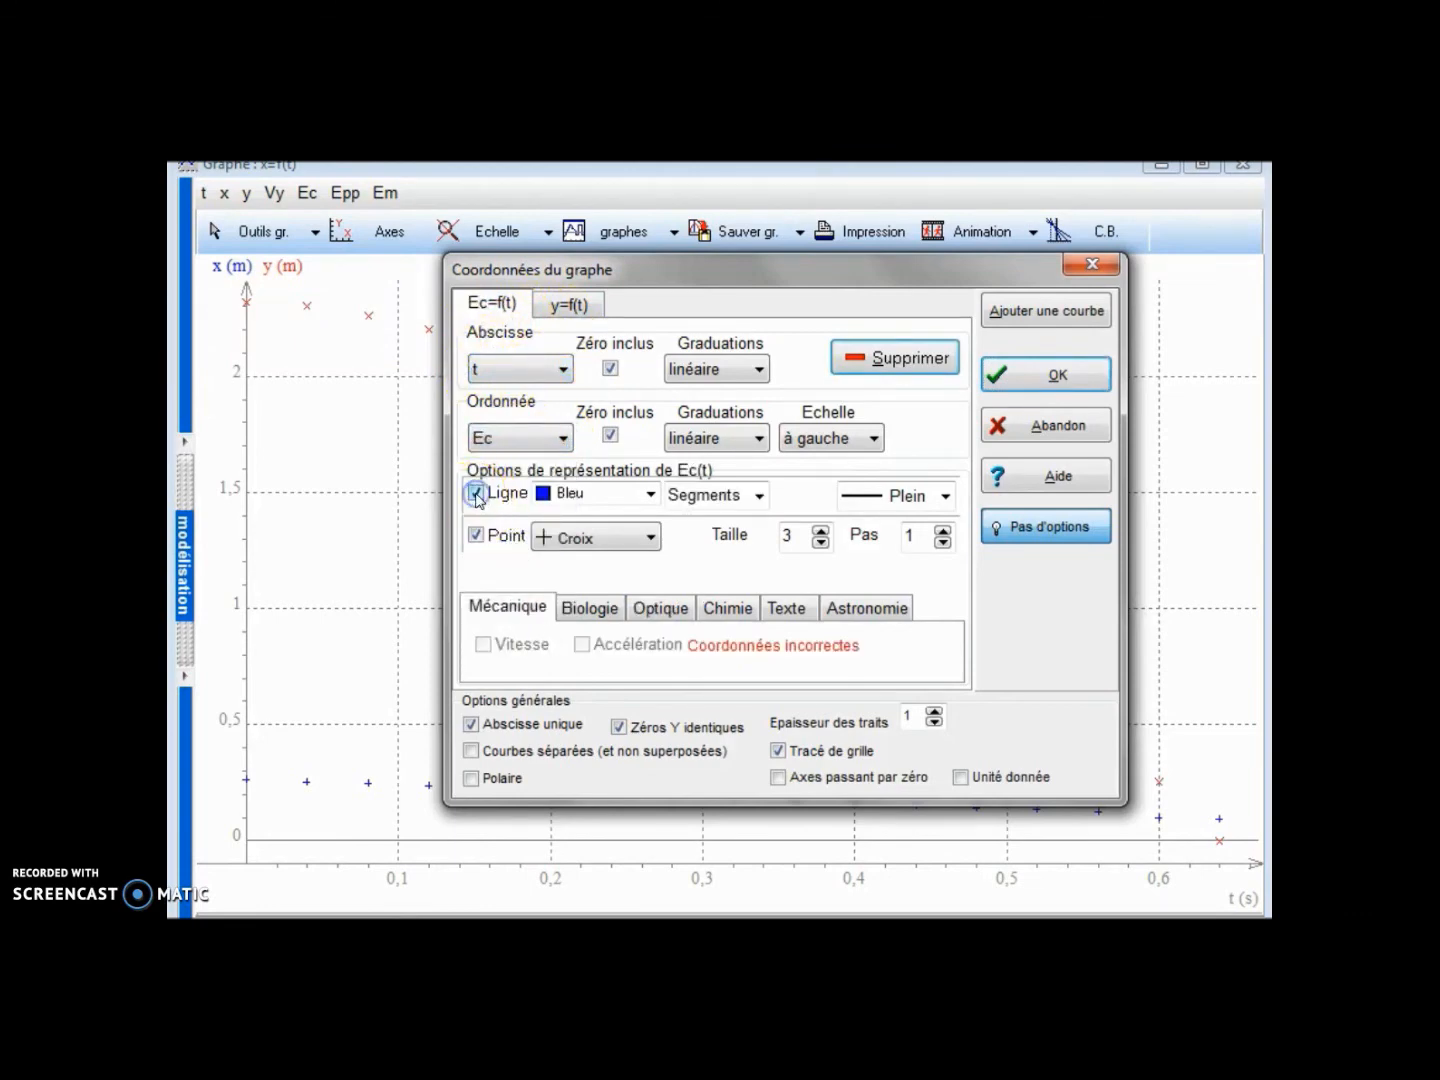
left_click(565, 304)
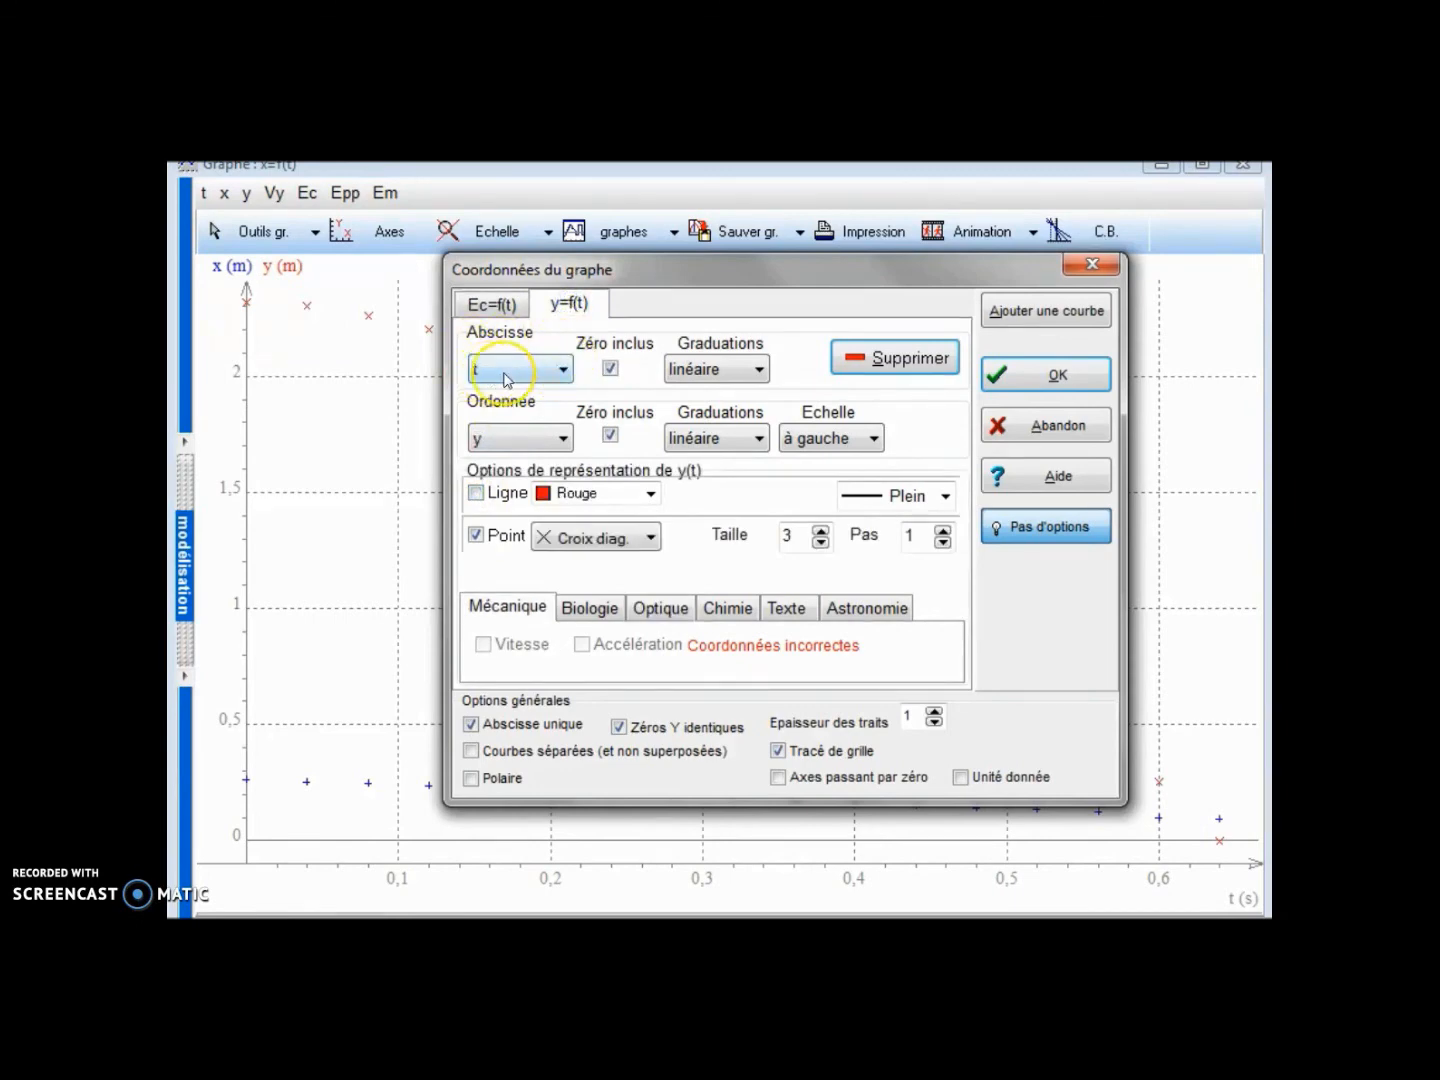
left_click(560, 437)
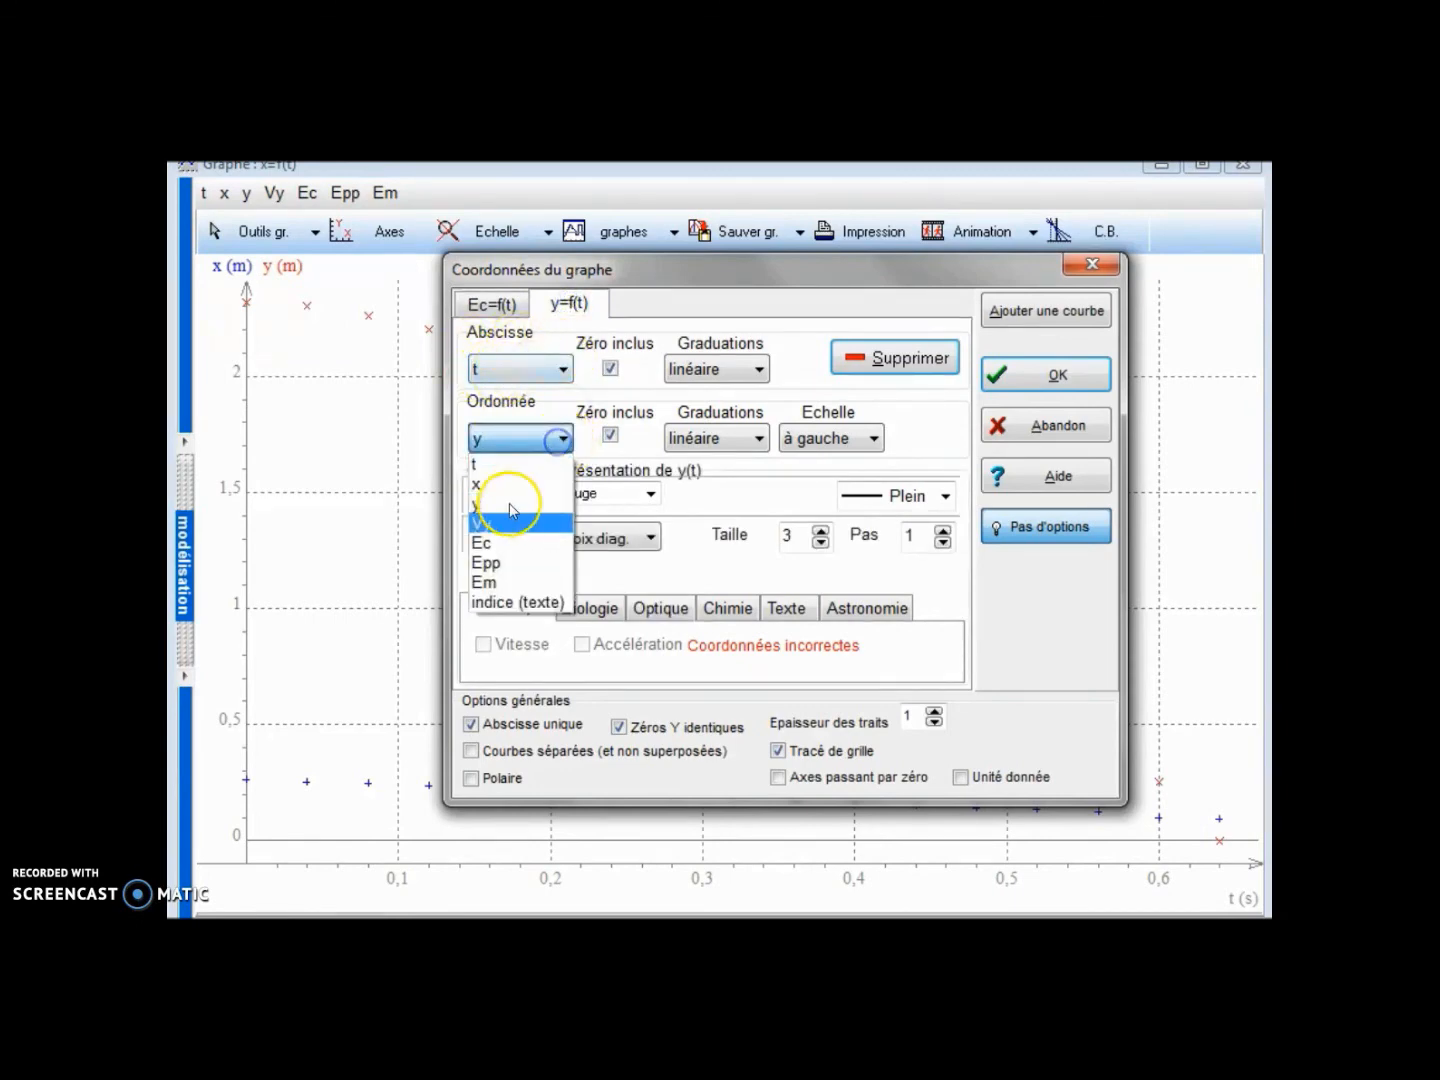
left_click(500, 562)
left_click(477, 492)
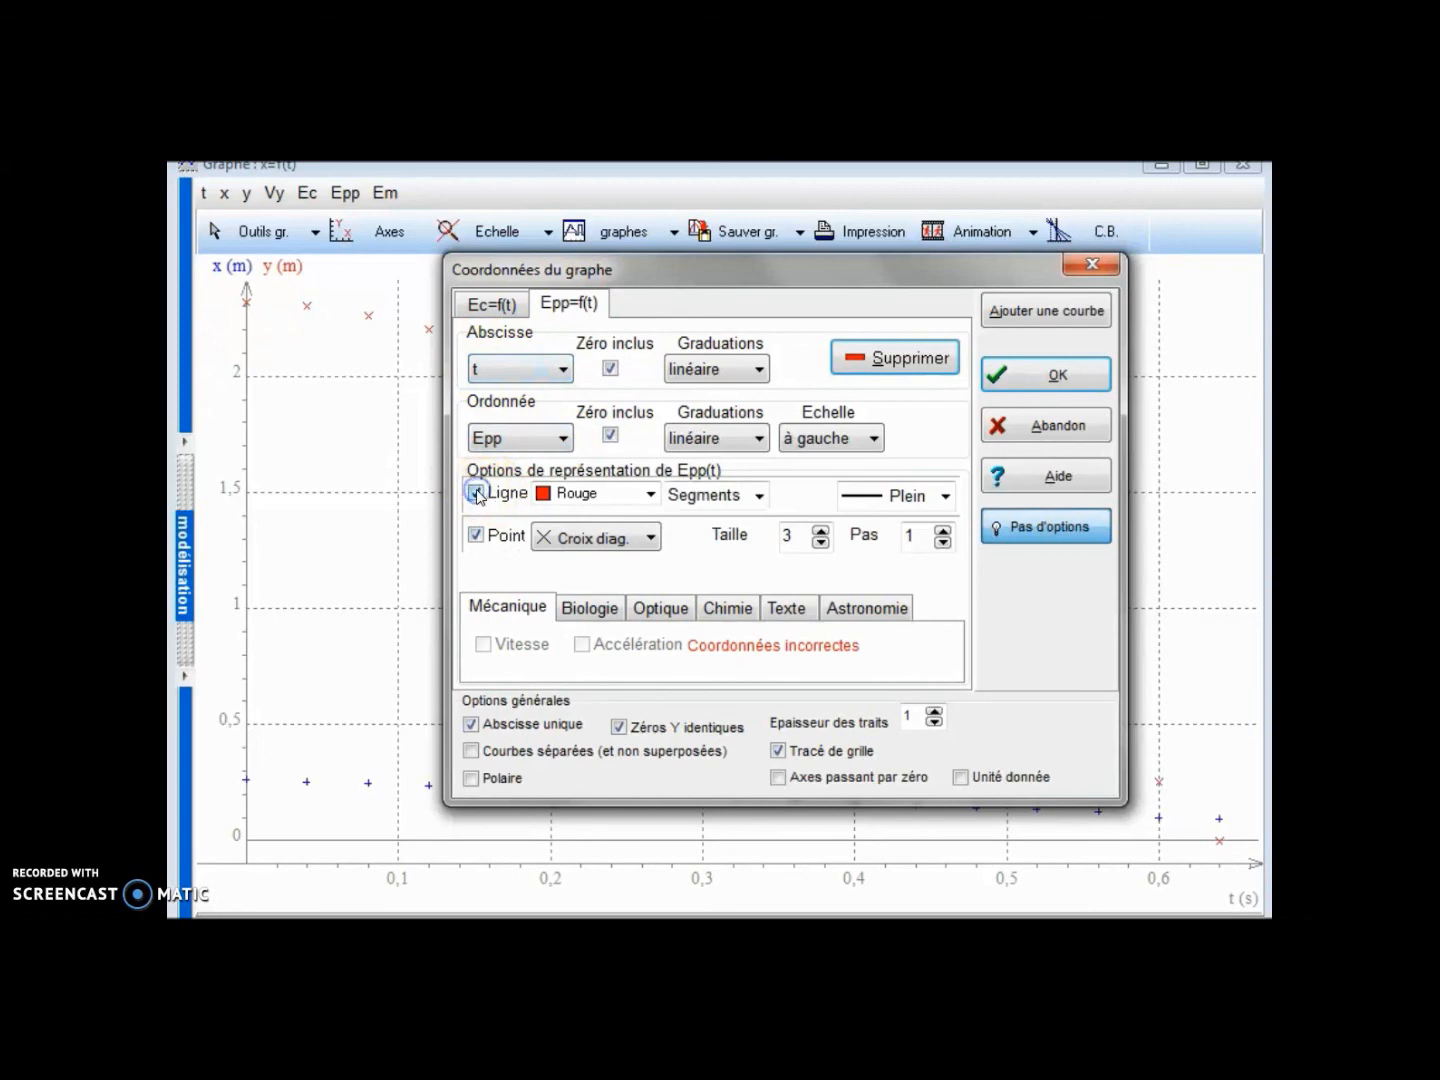
Step: Add a third curve of Em against t with its points connected by a line, and apply the graph settings
left_click(1008, 314)
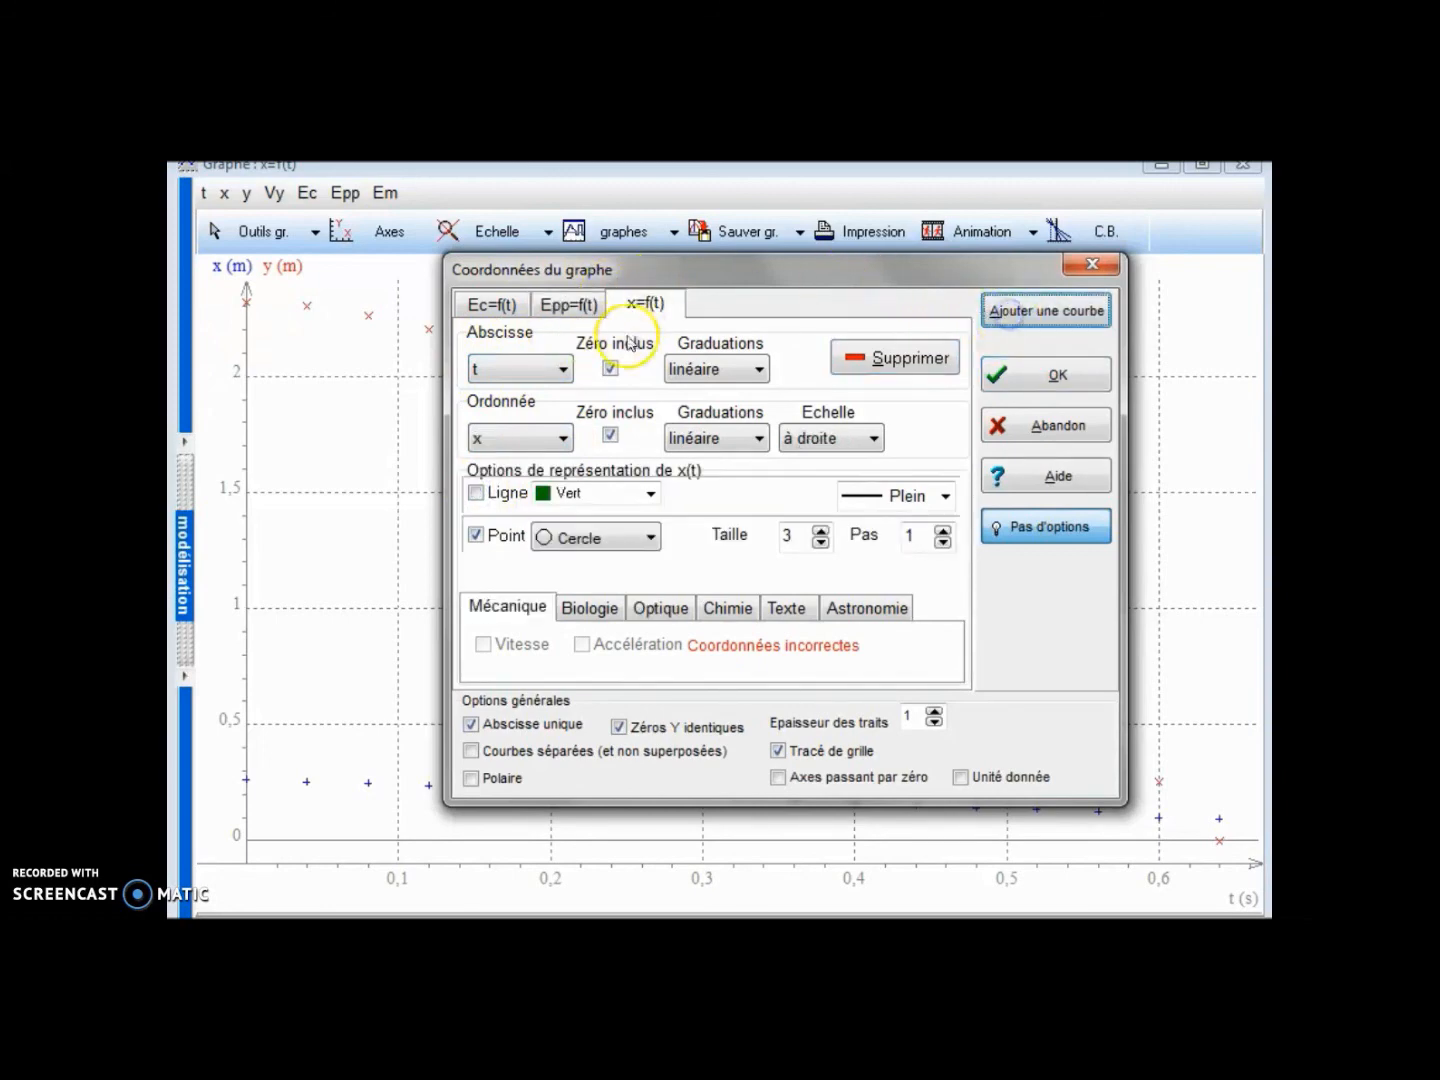
left_click(562, 439)
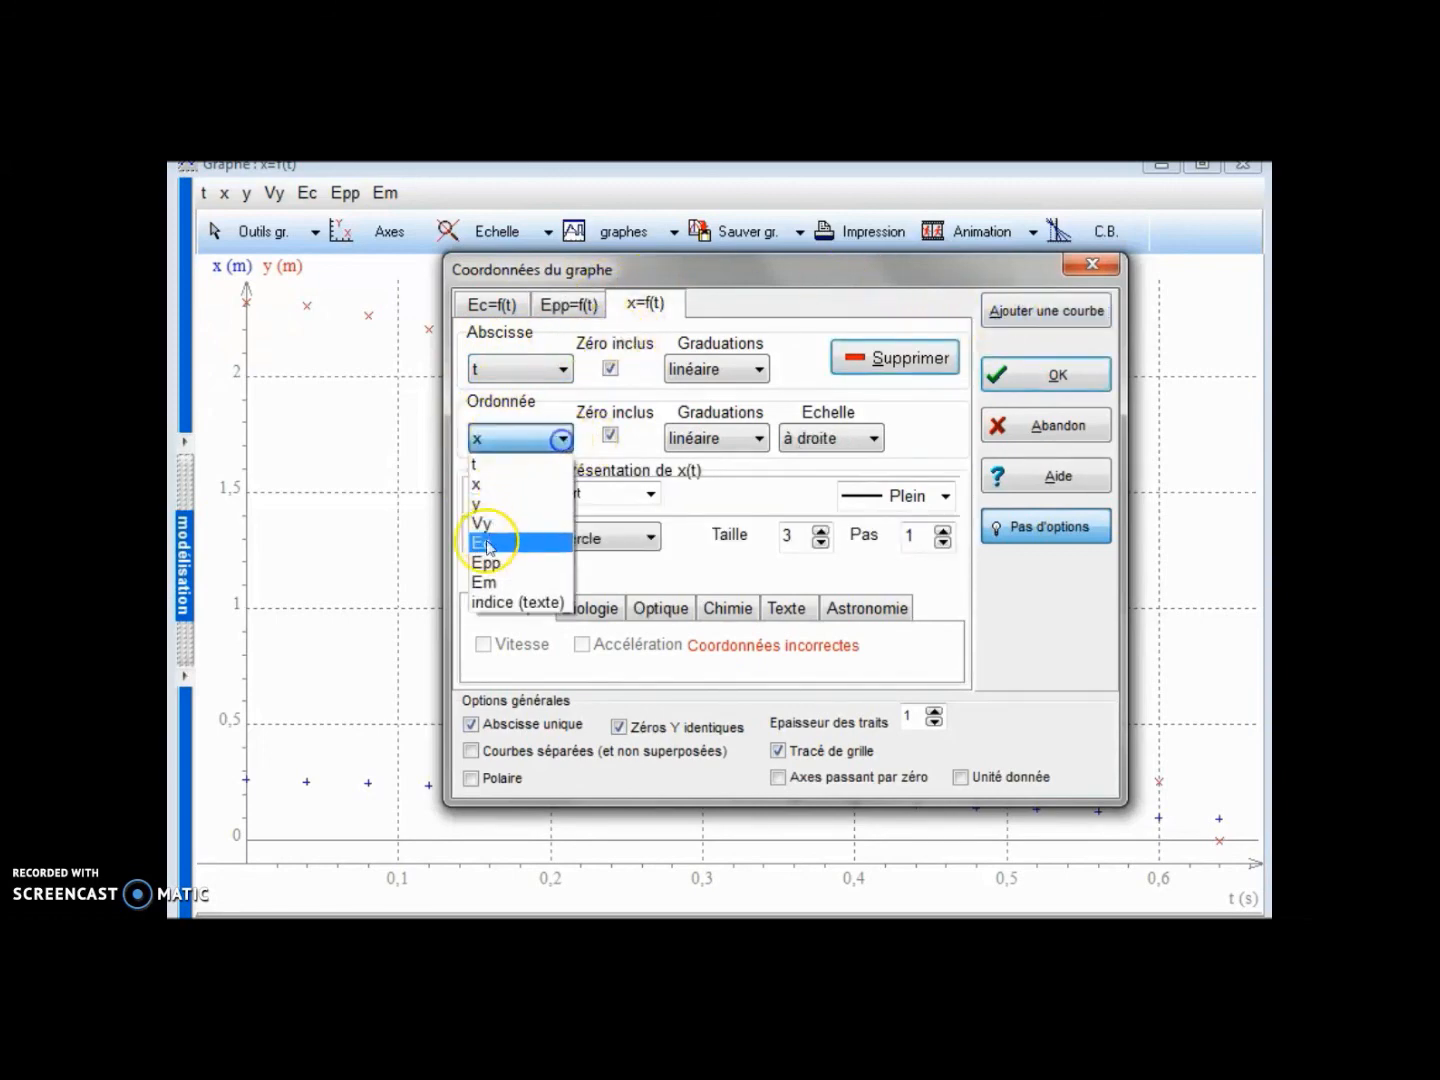
left_click(484, 582)
left_click(476, 492)
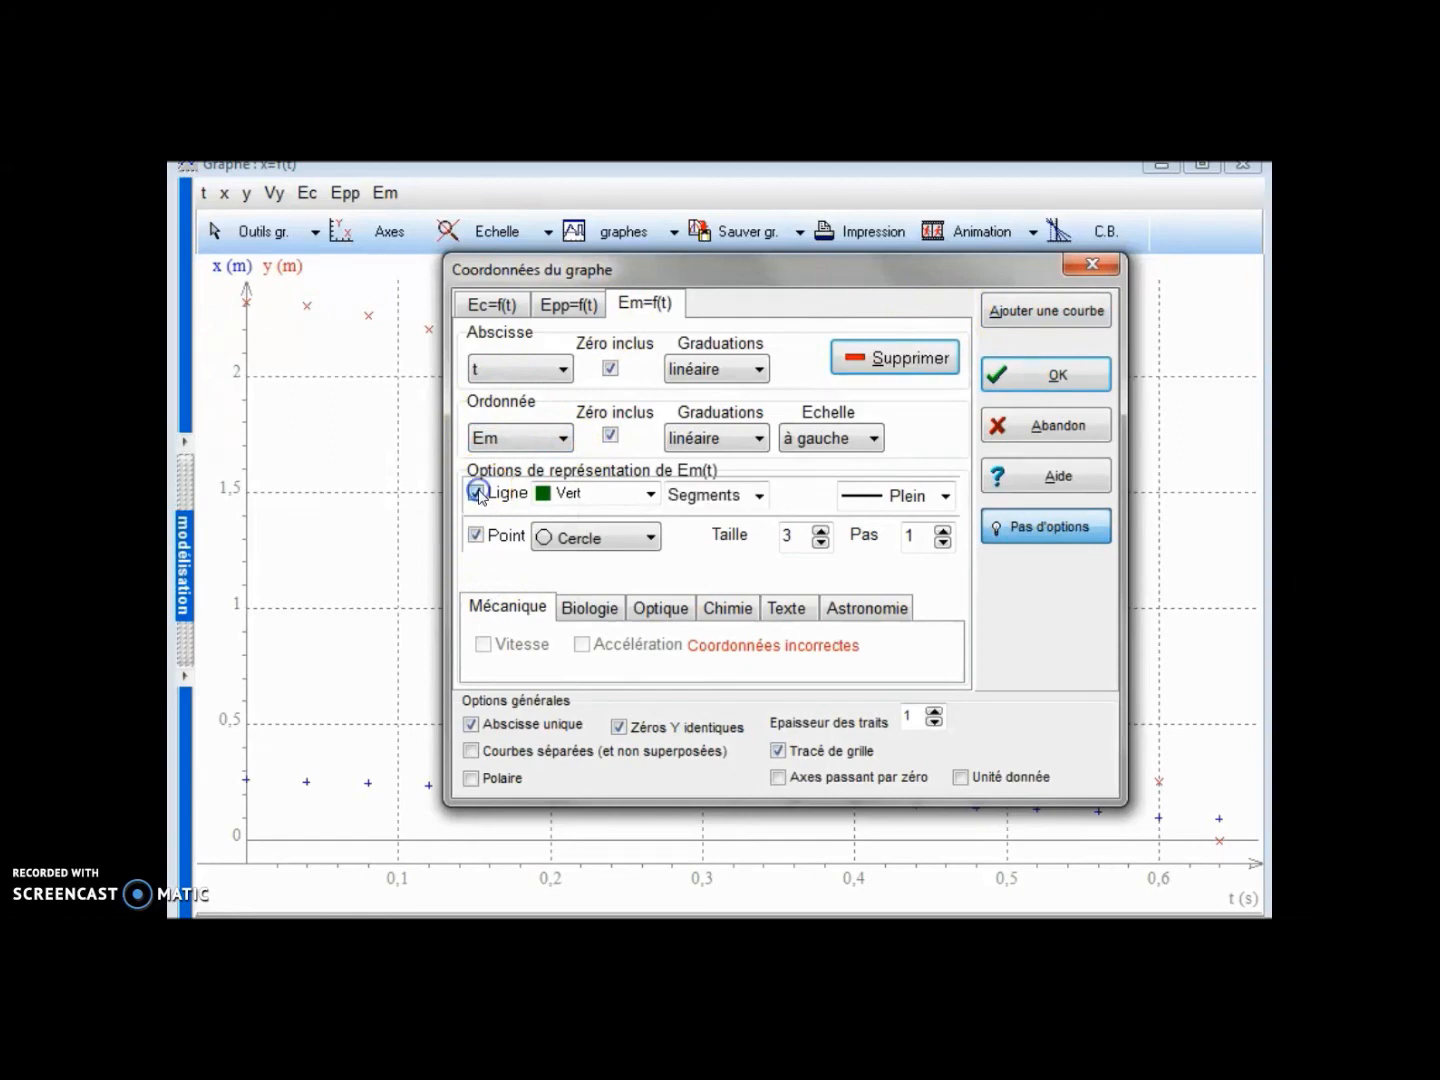
left_click(1060, 376)
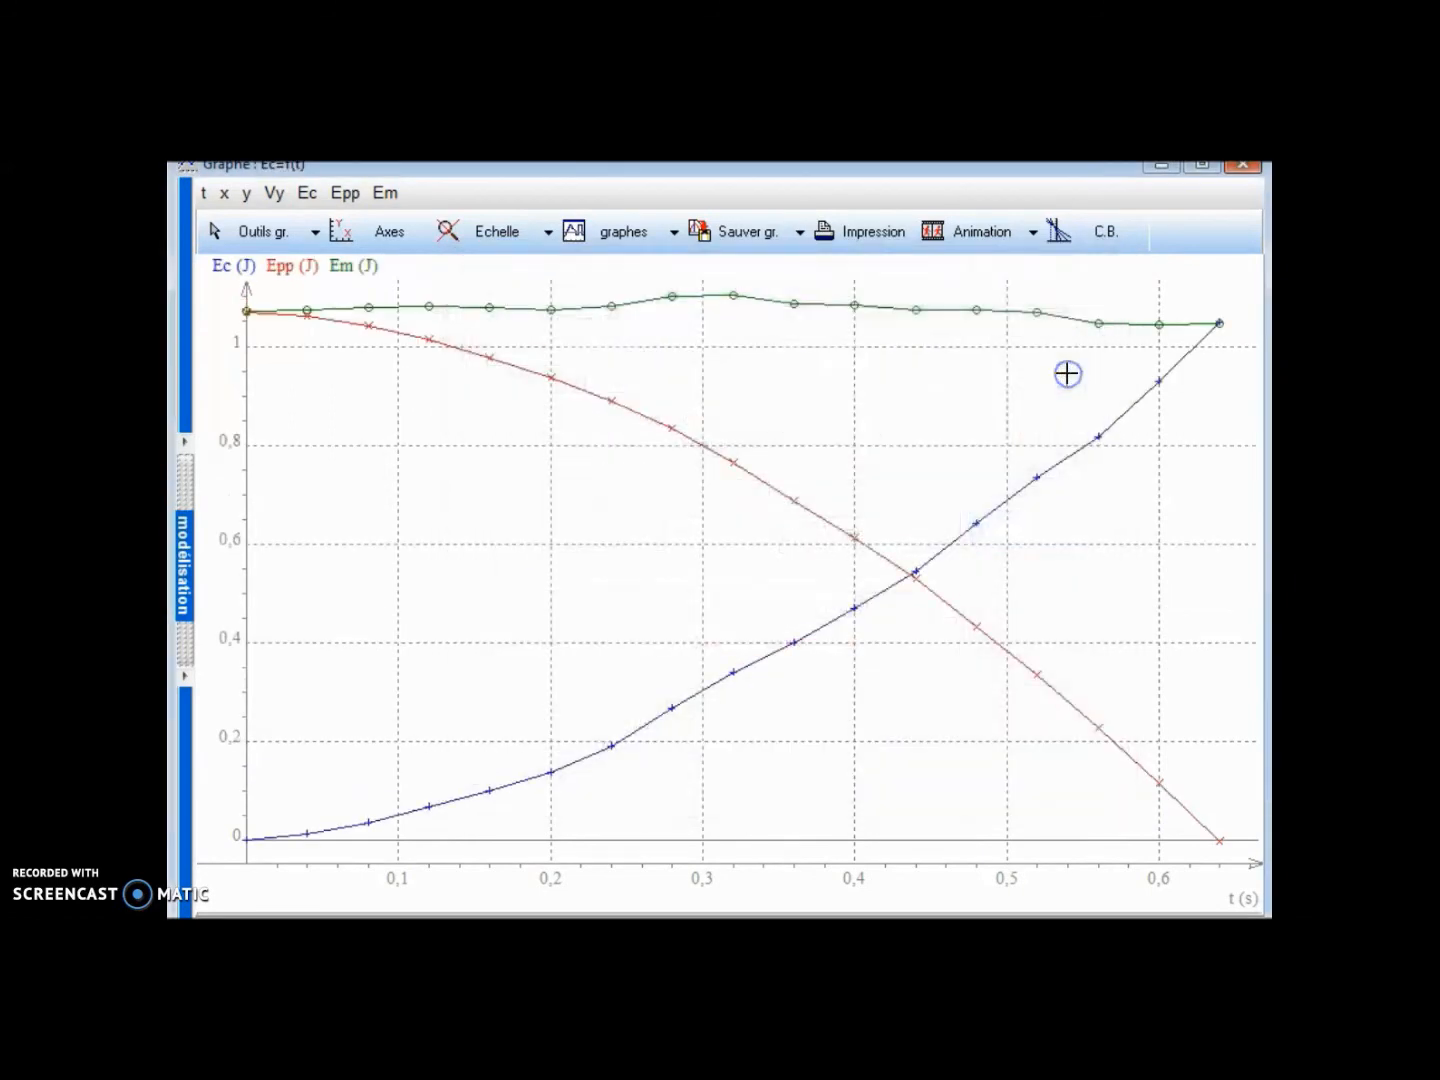